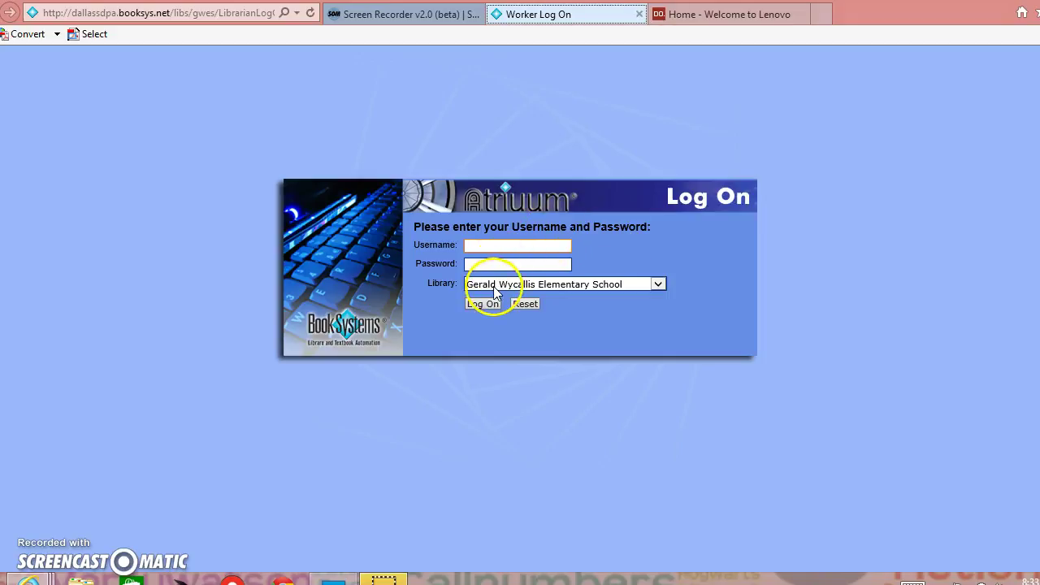
- Enter the username and account password for the Gerald Wycallis Elementary School library
click(494, 288)
click(495, 285)
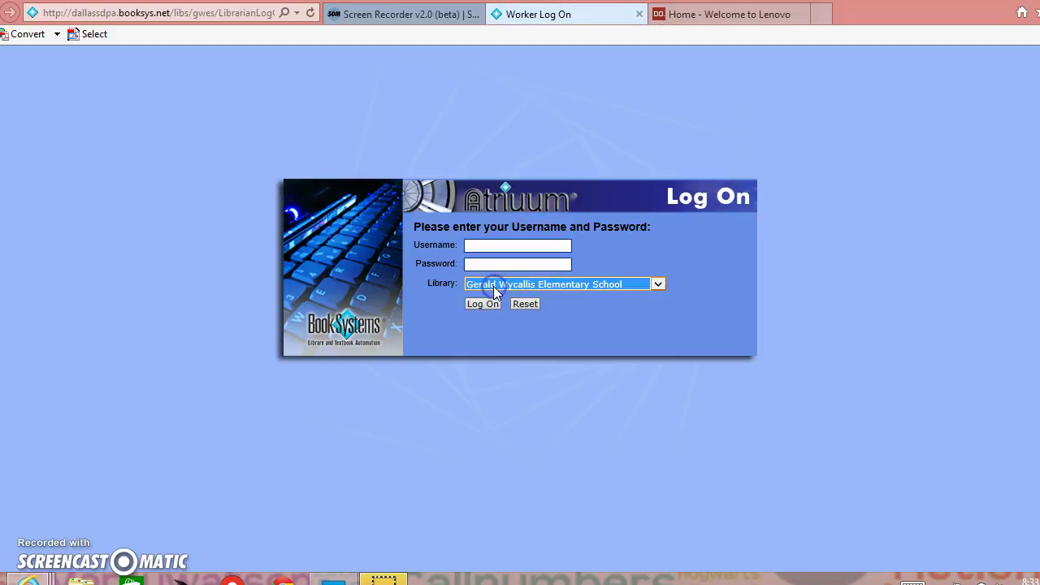
click(499, 245)
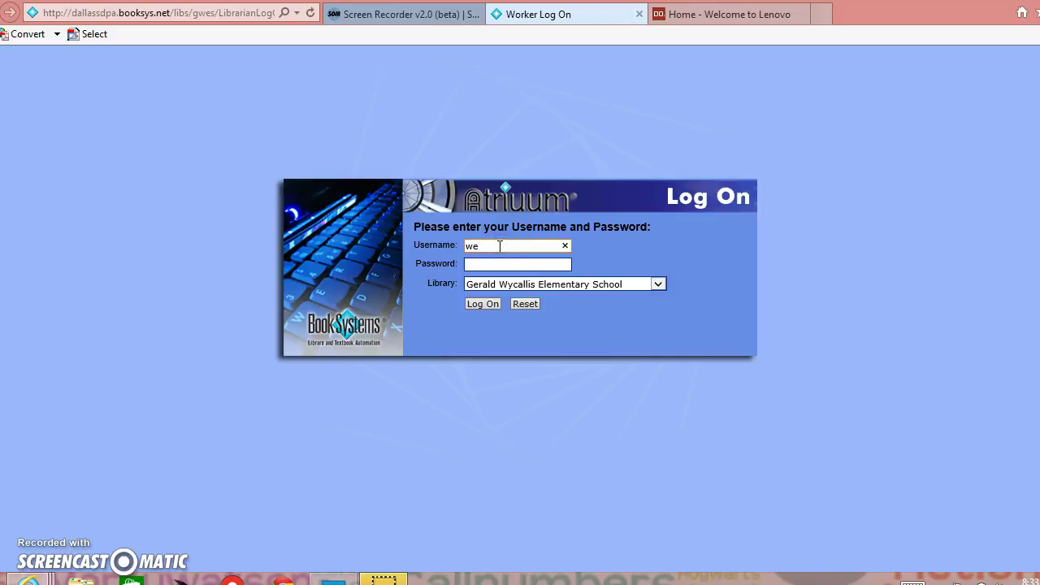
click(499, 264)
text(wes)
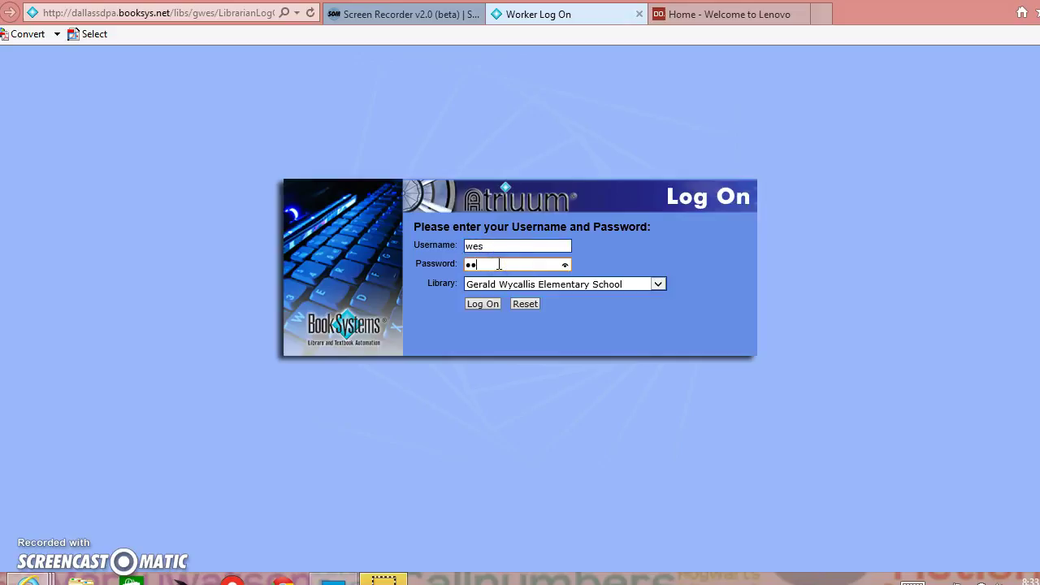
- Select Dallas Elementary School as the library and log on with that school's username and account password
click(504, 286)
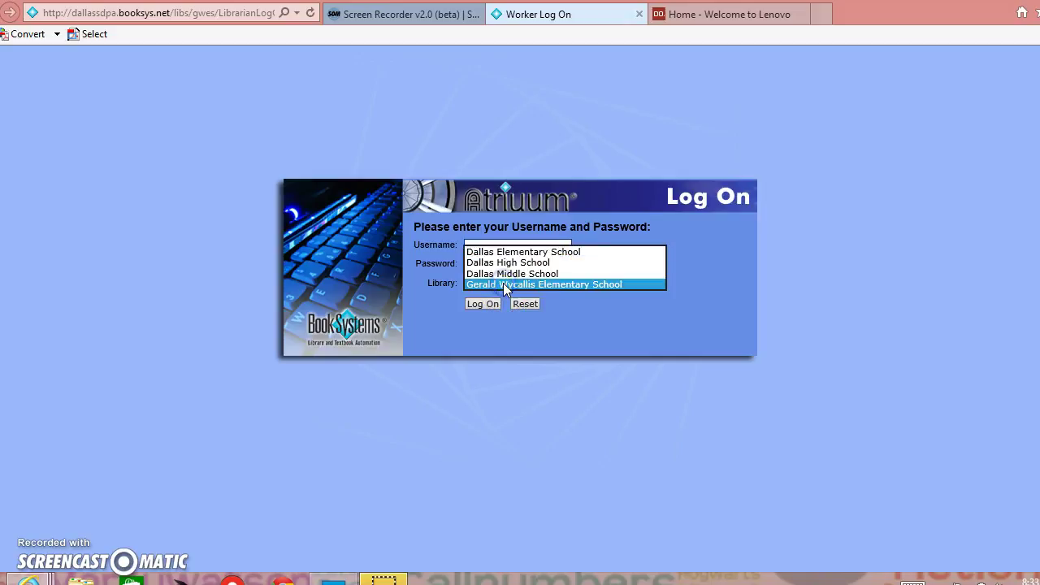
click(507, 254)
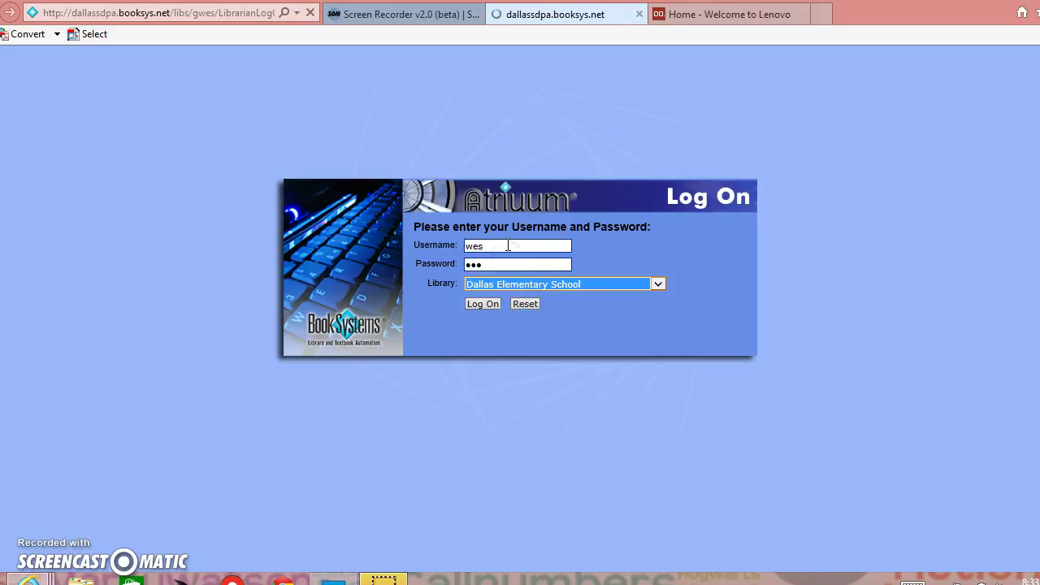
text(des)
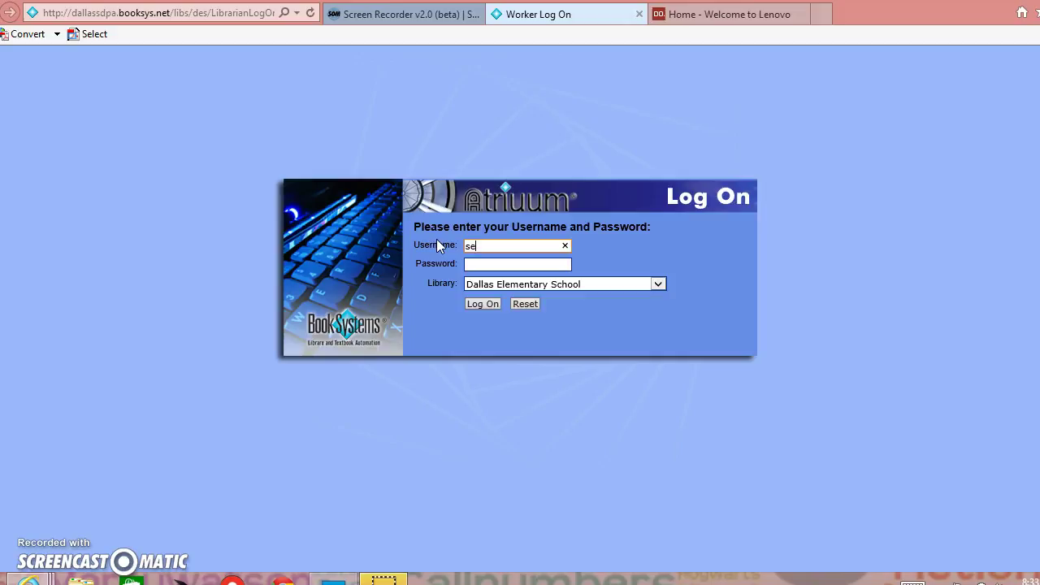
key(BackSpace)
key(BackSpace)
key(BackSpace)
text(des)
click(474, 264)
text(••)
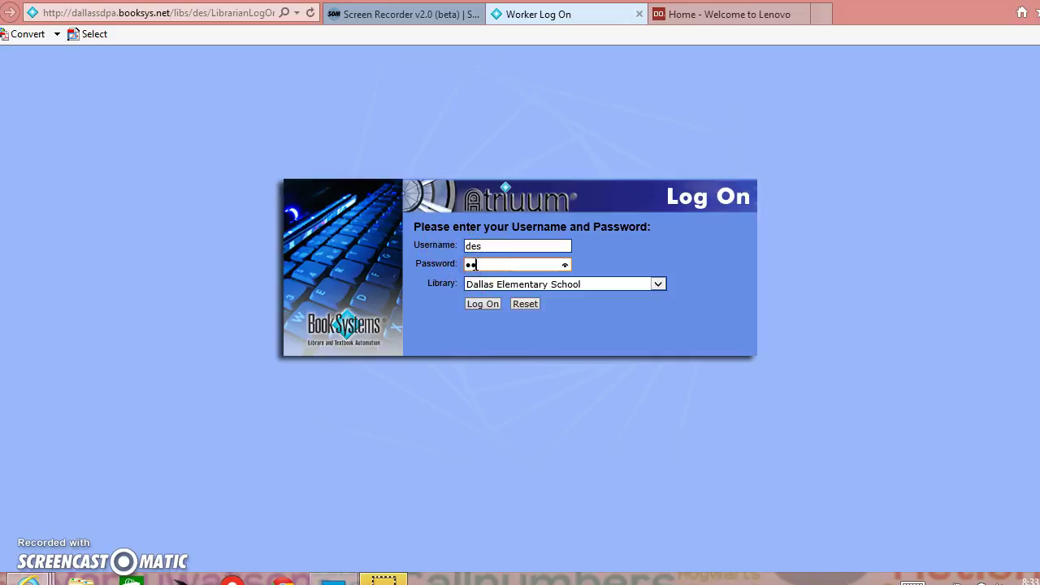
click(481, 303)
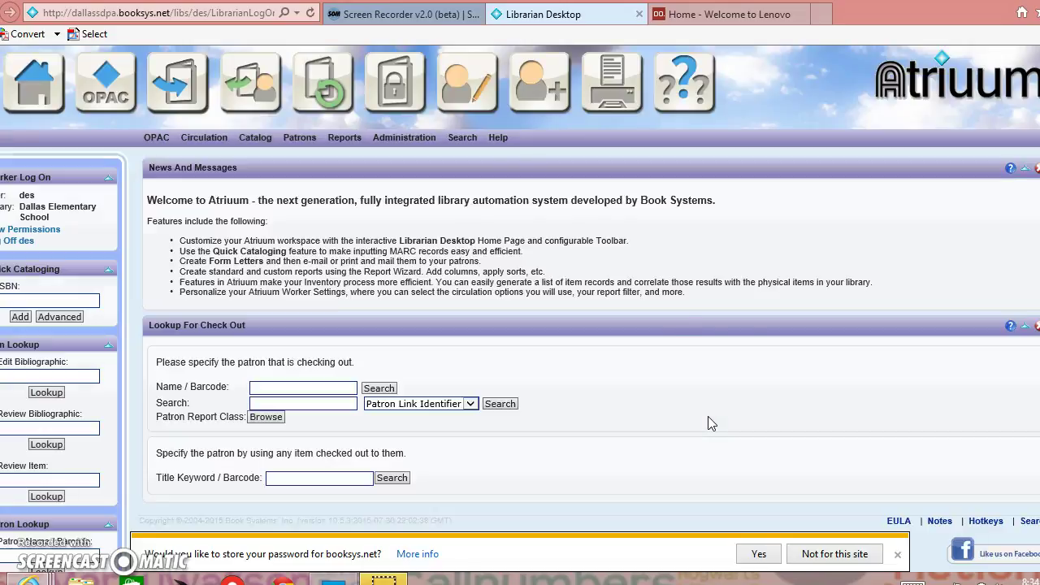
- View the Bulk Renew Items page and the Check In Items page with its barcode entry
drag(140, 88, 171, 96)
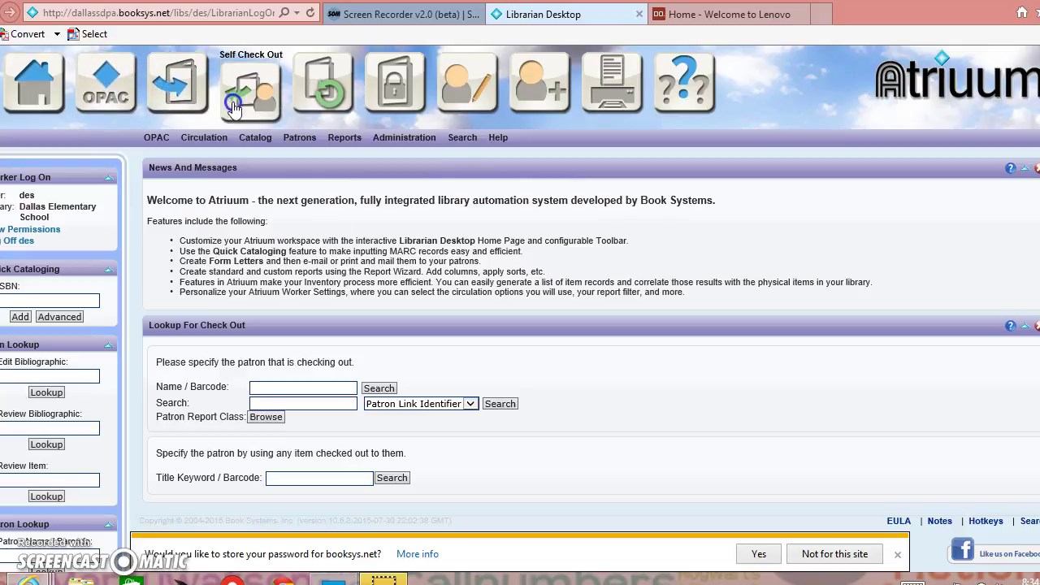
click(325, 106)
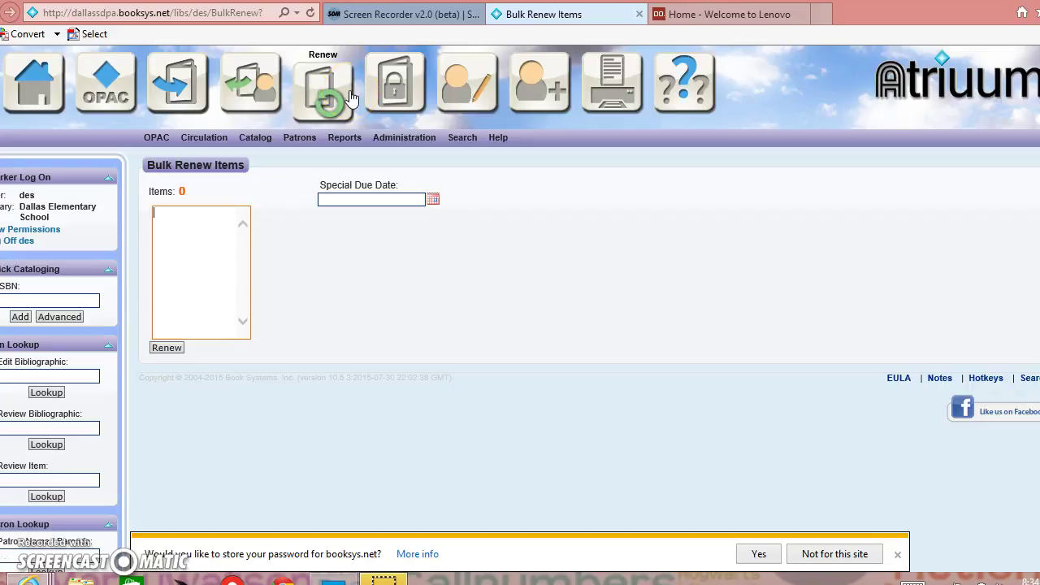
click(186, 73)
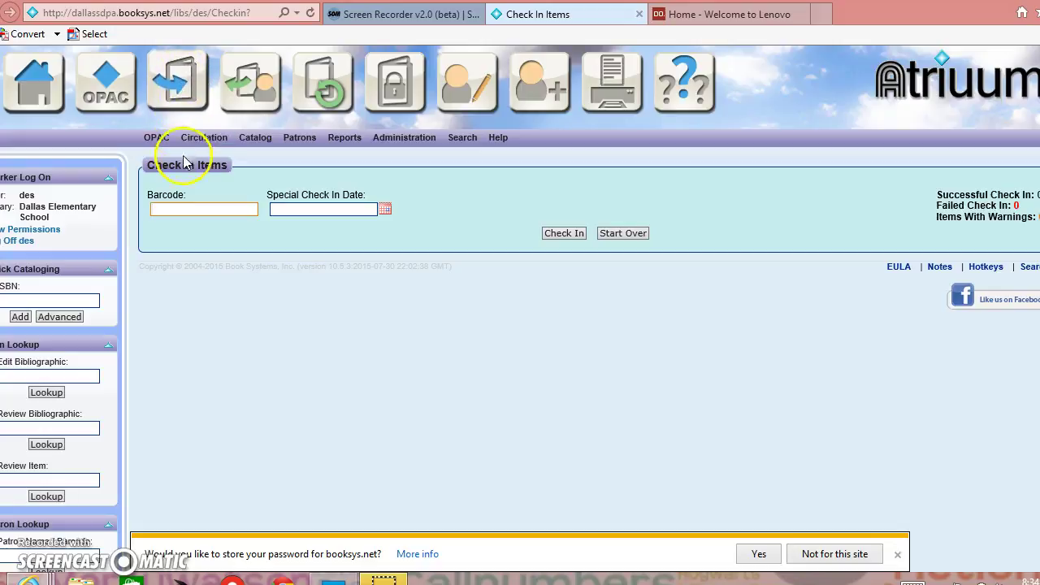
click(173, 201)
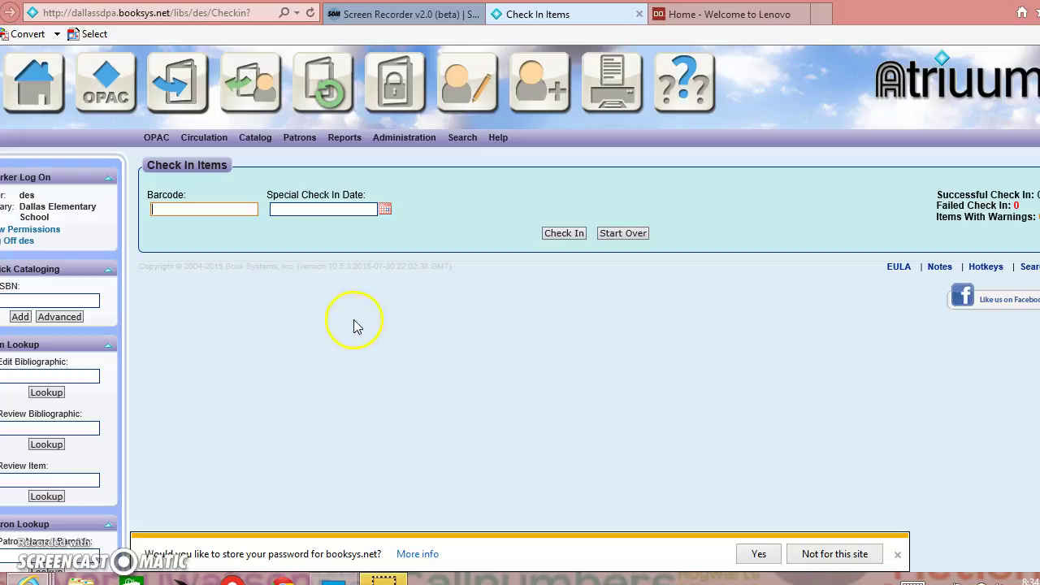
click(334, 258)
click(318, 315)
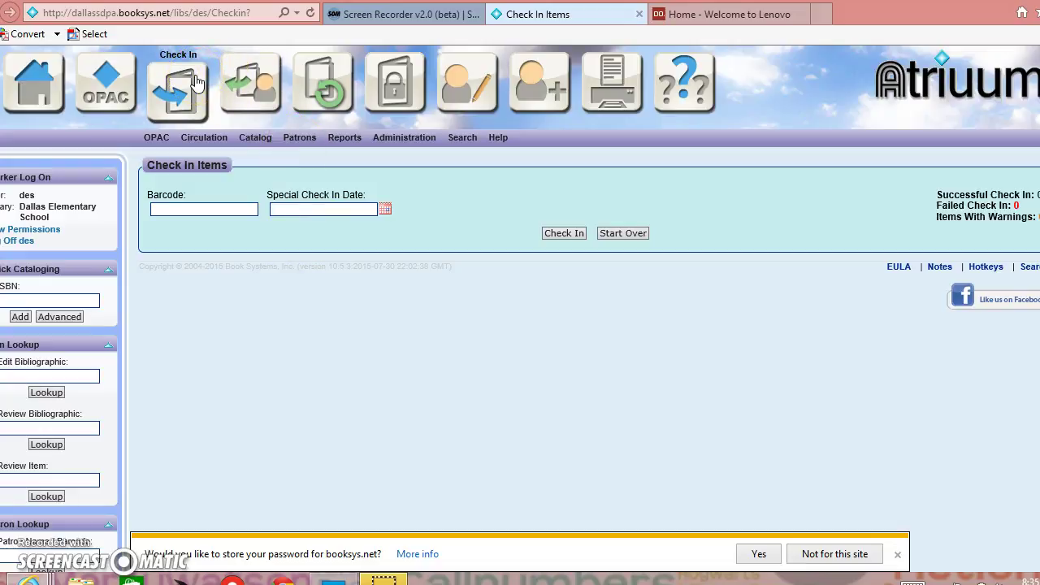
click(325, 102)
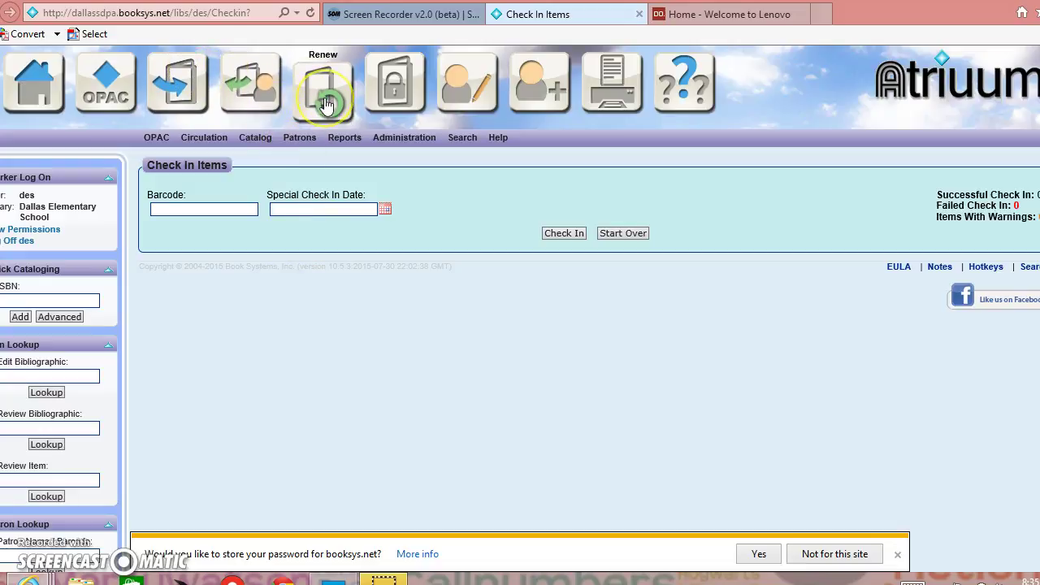
click(181, 74)
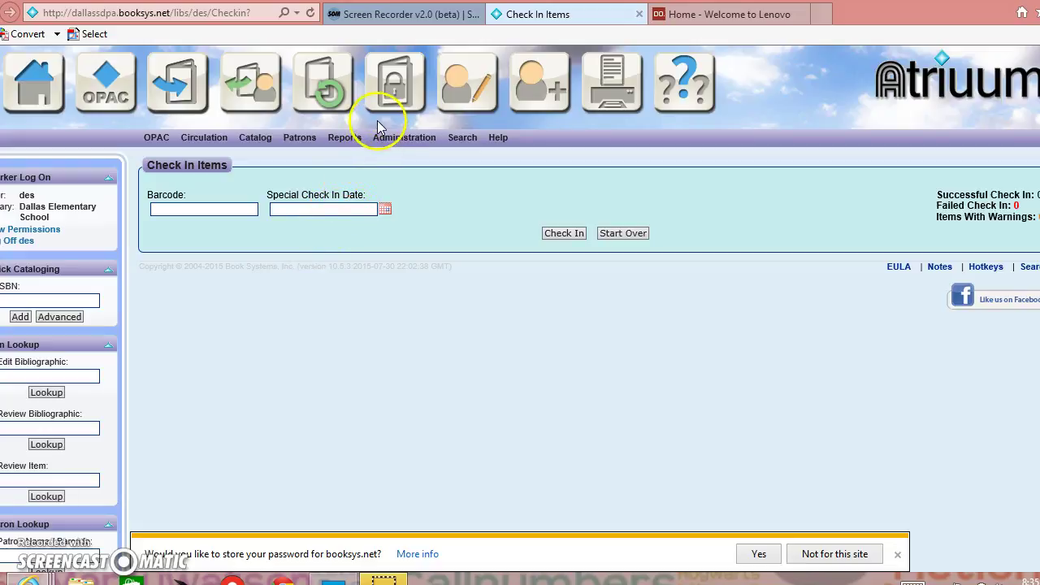
- View a student's checked-out items from a grade 5 class in Self Check Out, and return to the class list
click(238, 73)
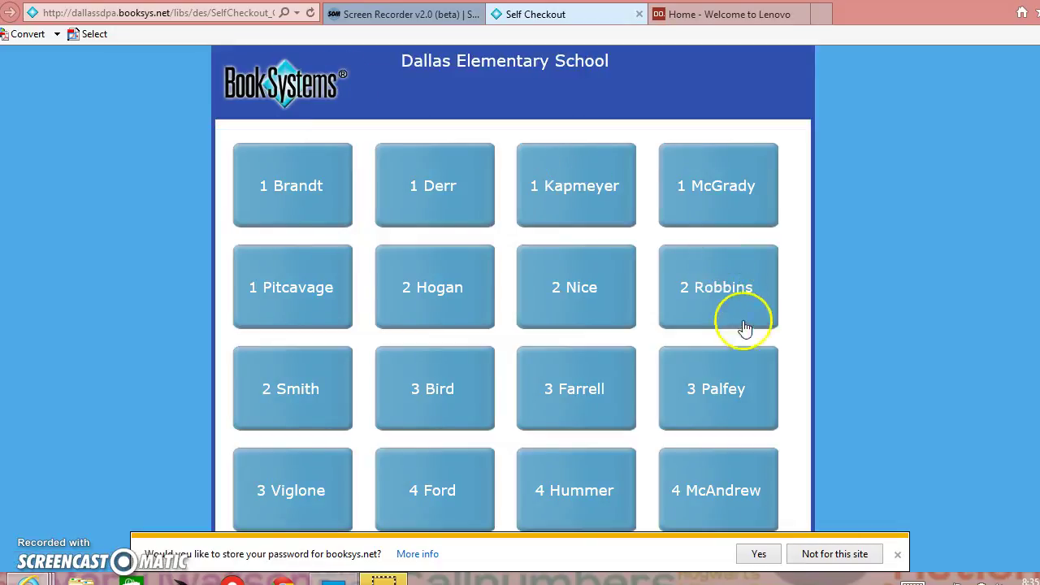
scroll(735, 333, down, 3)
click(597, 370)
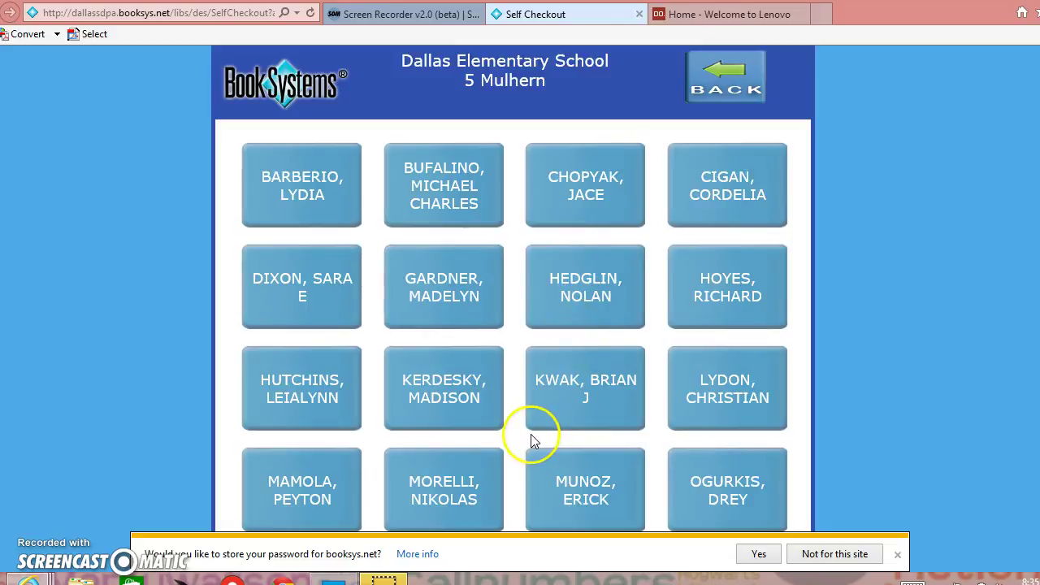
click(563, 412)
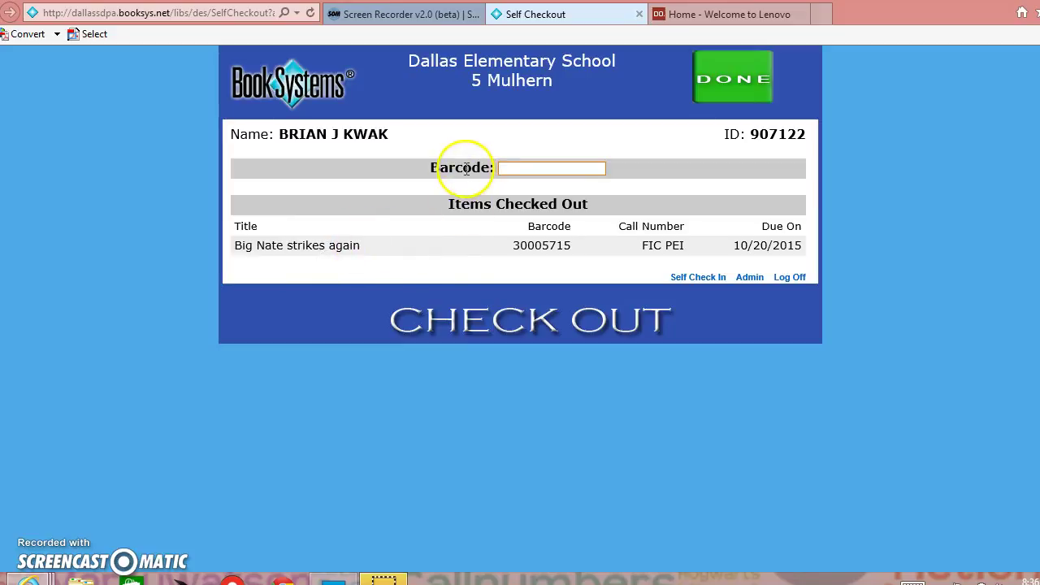
click(741, 98)
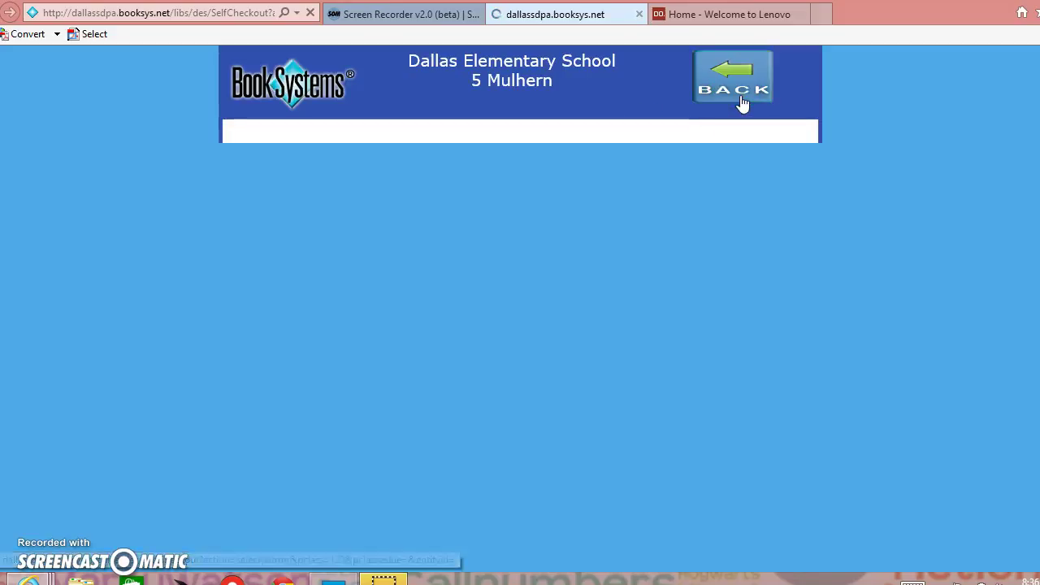
- View the checkout records of the class's second and third students, highlighting the call number and barcode of "Big Nate on a roll"
click(483, 207)
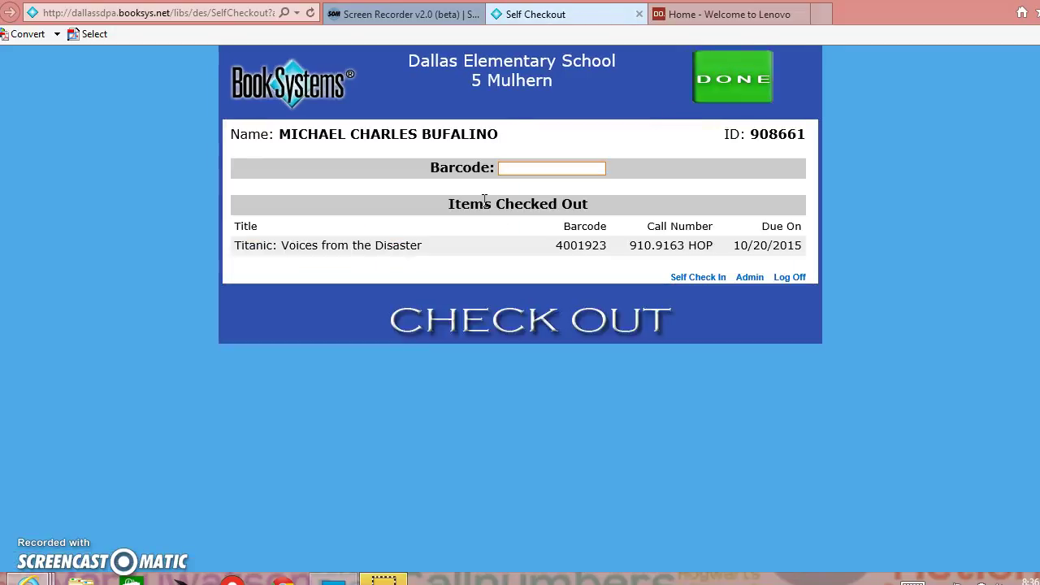
click(9, 12)
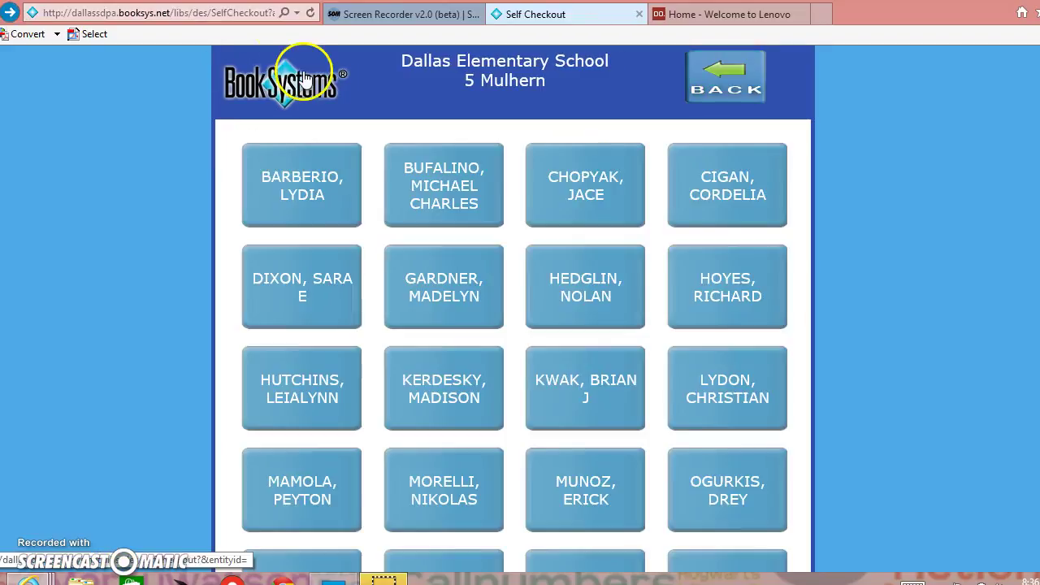
click(538, 201)
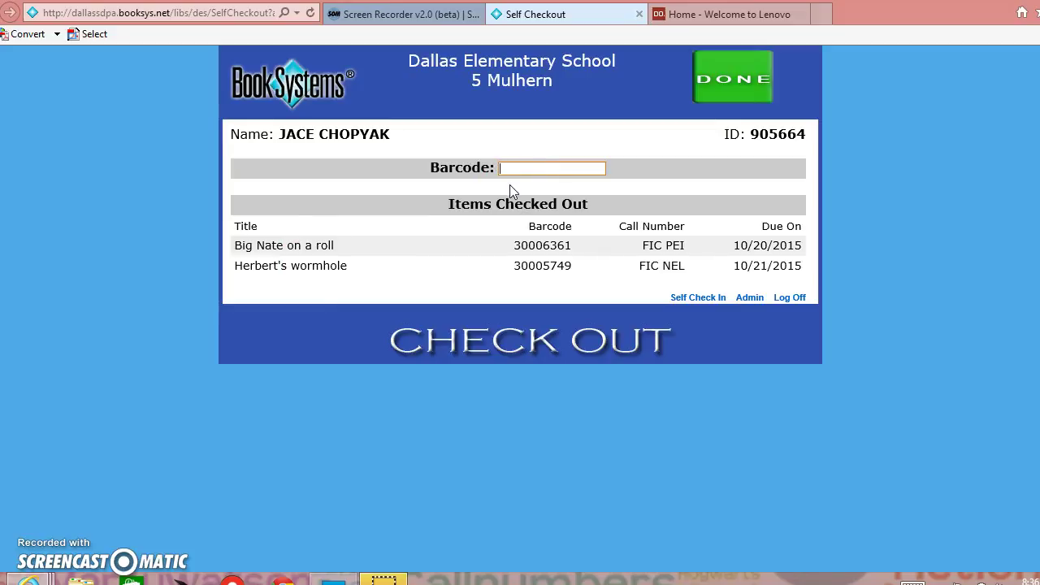
click(591, 240)
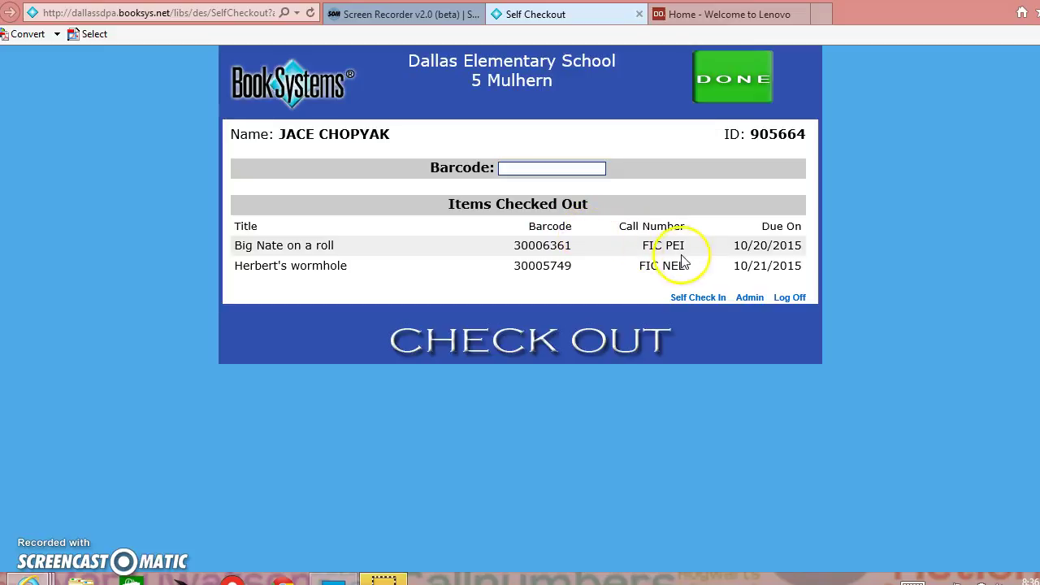
drag(689, 254, 642, 244)
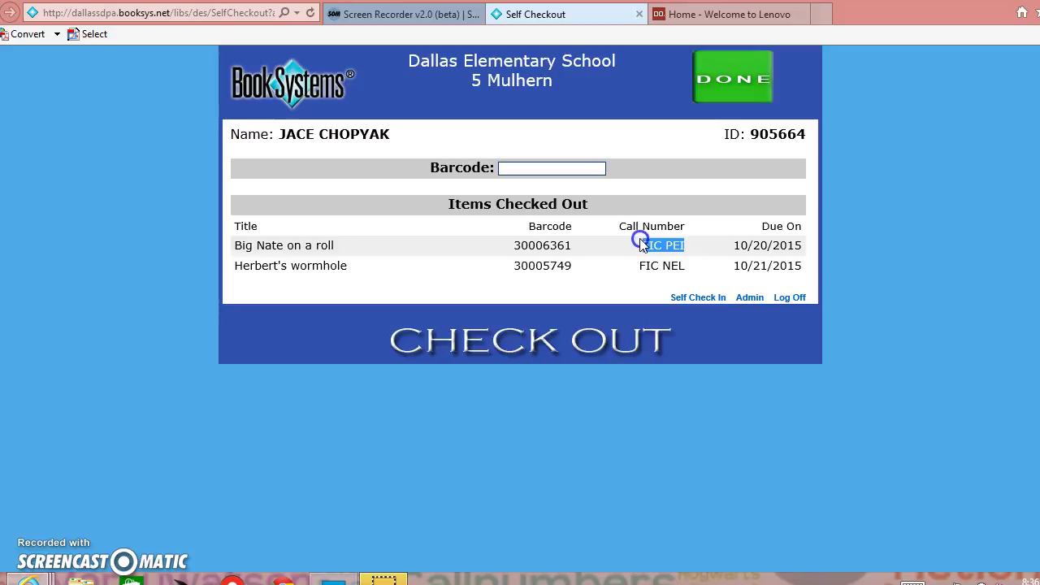
double_click(536, 250)
click(582, 248)
drag(580, 245, 513, 249)
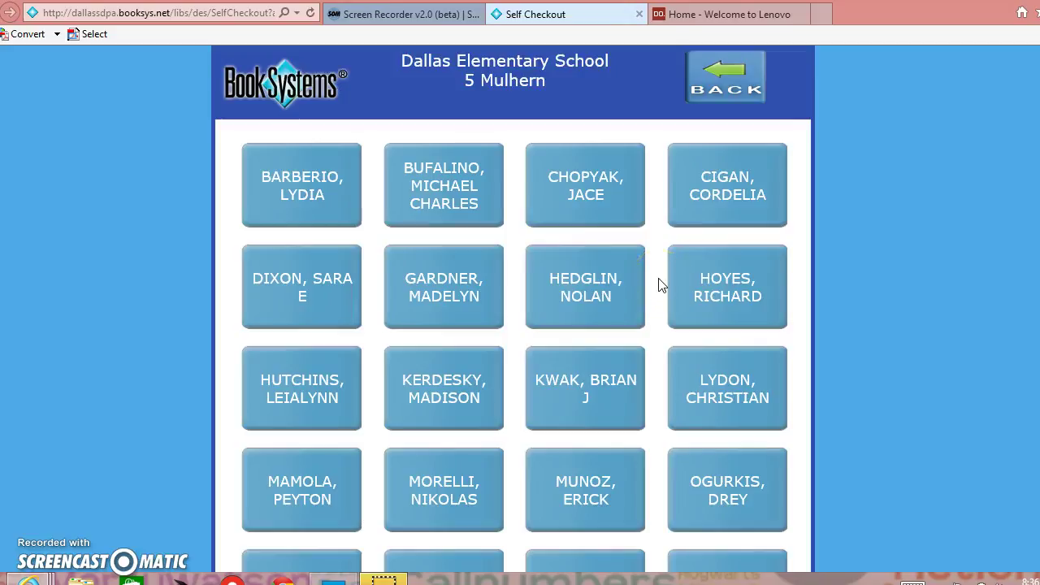
- View the checkout record of the second student in the list's second row, and finish back at the class list
scroll(900, 203, down, 2)
scroll(901, 203, up, 2)
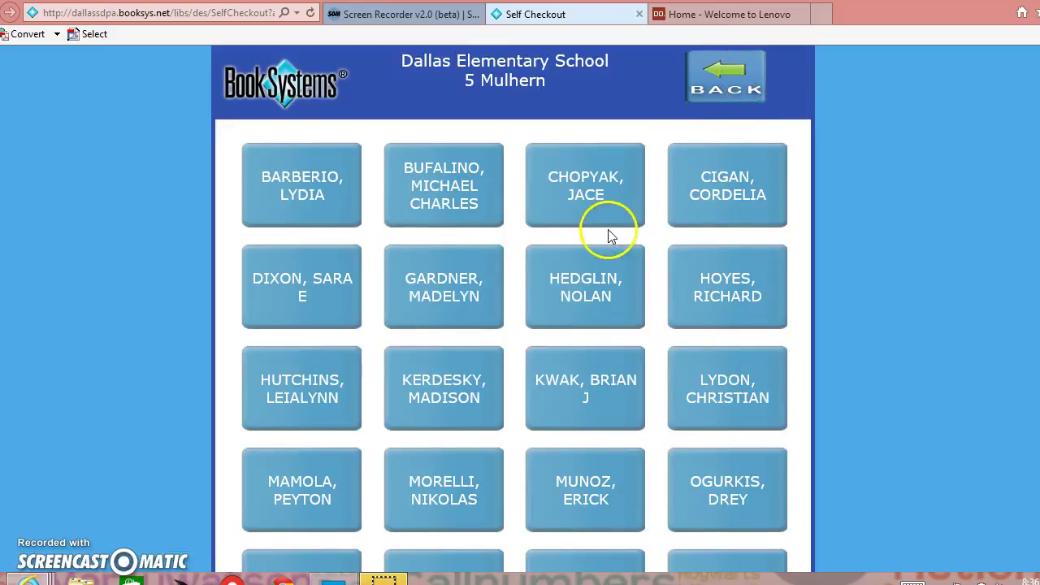
click(452, 299)
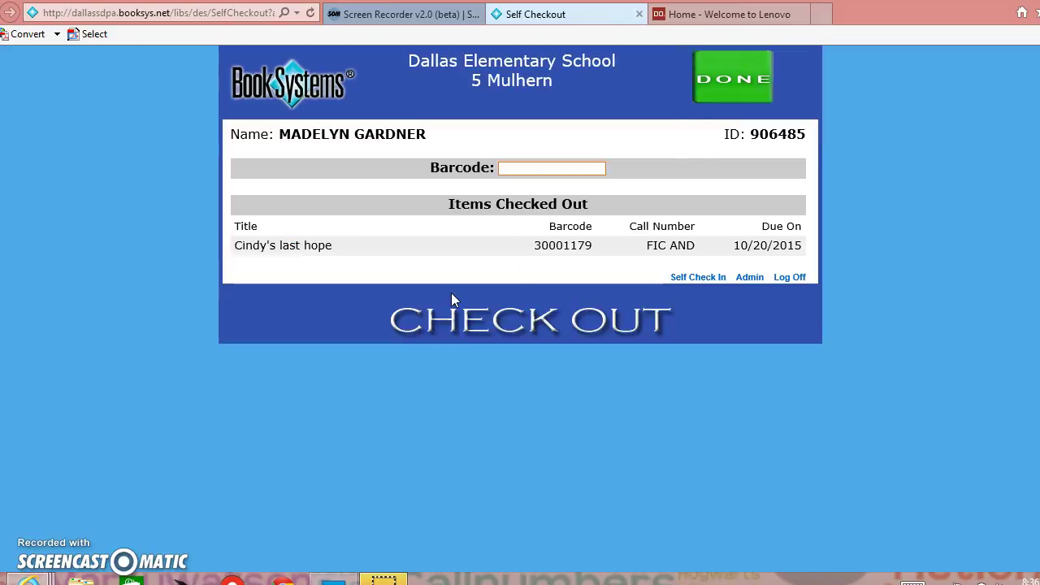
click(738, 88)
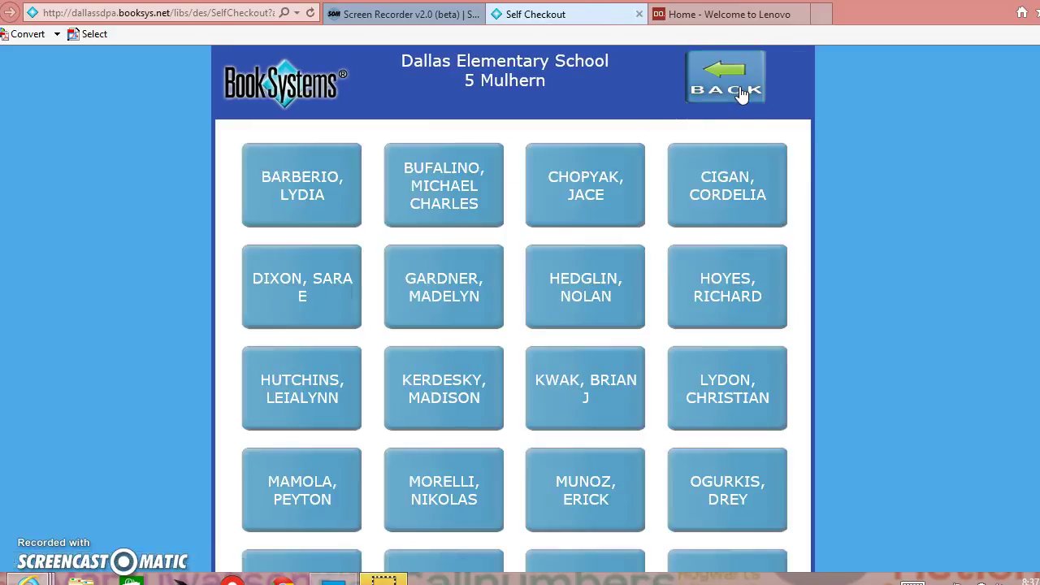
- Locate the Admin option below the class list and switch from self checkout to Self Check In
scroll(689, 418, down, 3)
scroll(690, 418, down, 2)
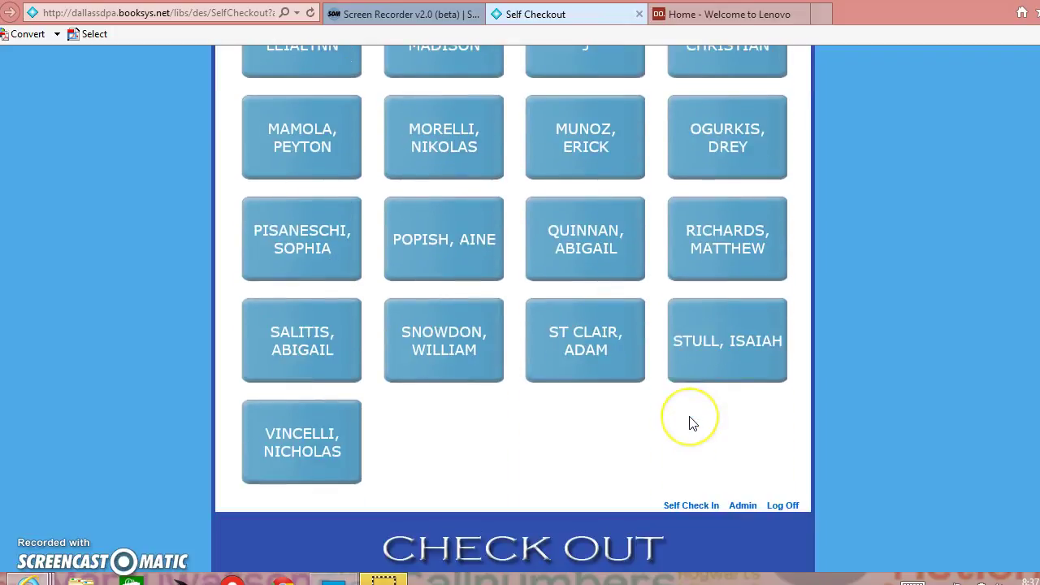
scroll(692, 428, up, 1)
click(740, 557)
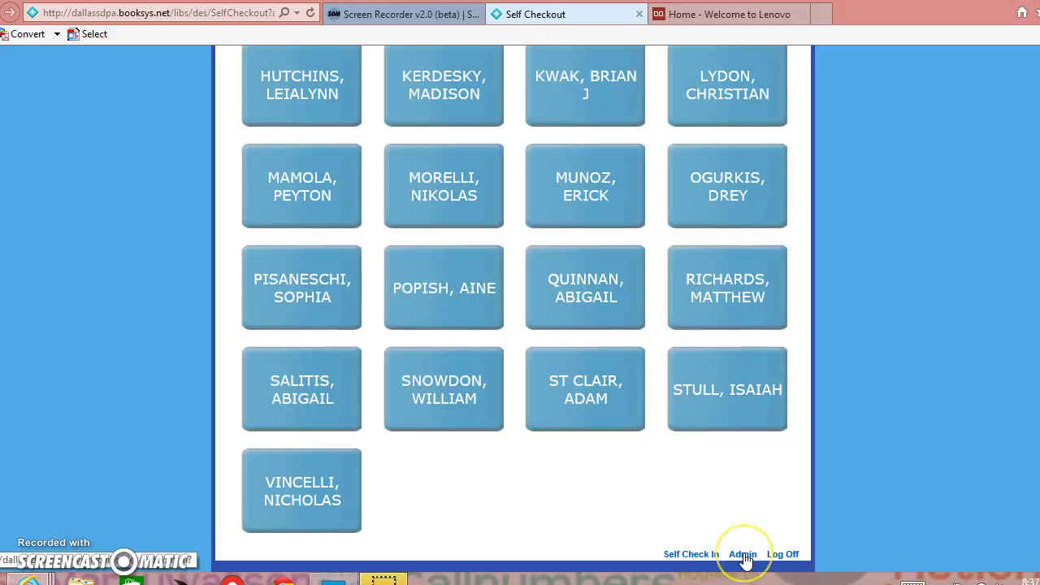
click(740, 558)
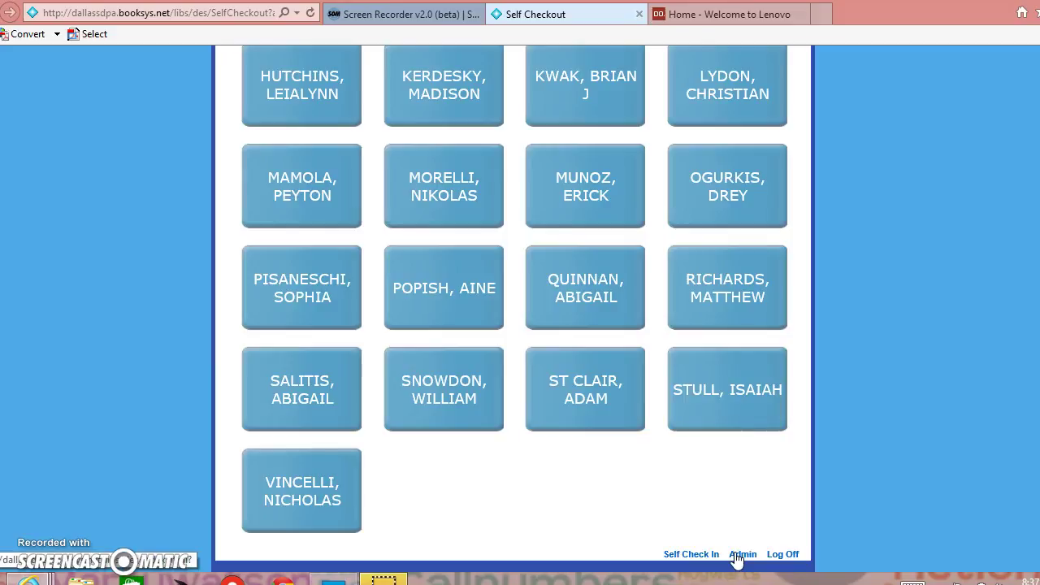
click(703, 559)
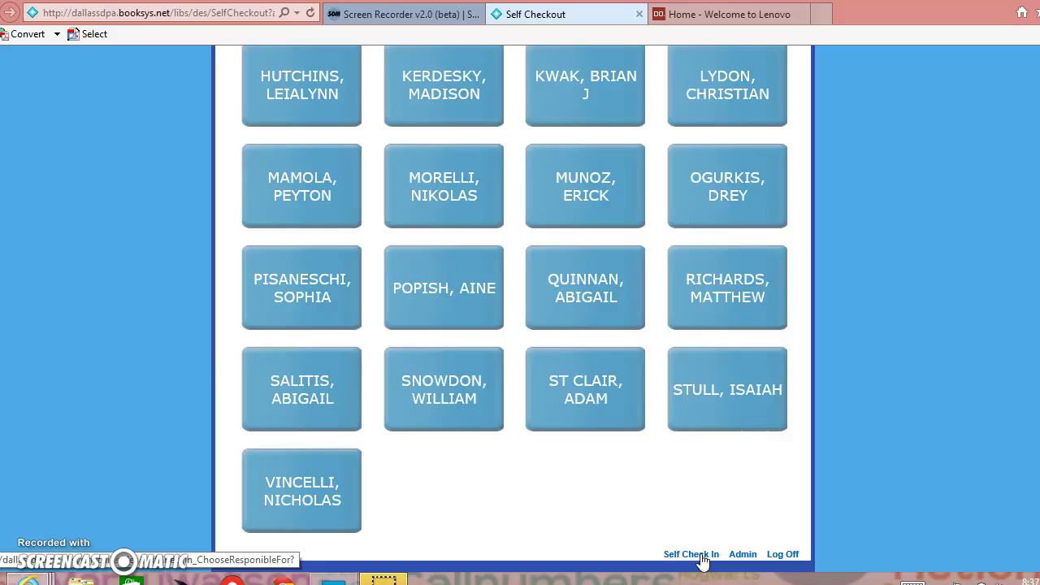
click(701, 557)
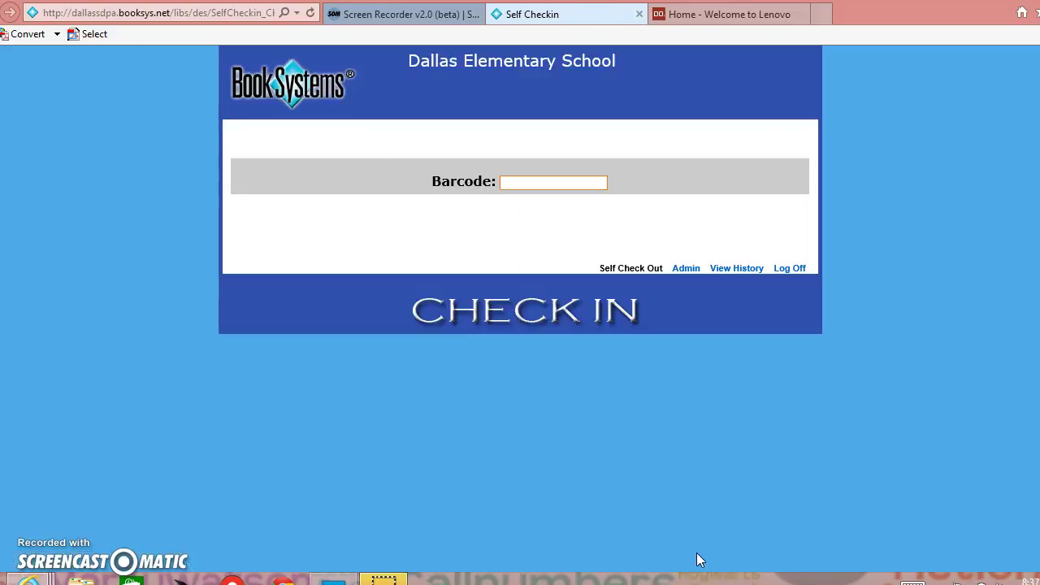
- Leave Self Check In through Admin to the Librarian Desktop and open Reserve Item
click(690, 272)
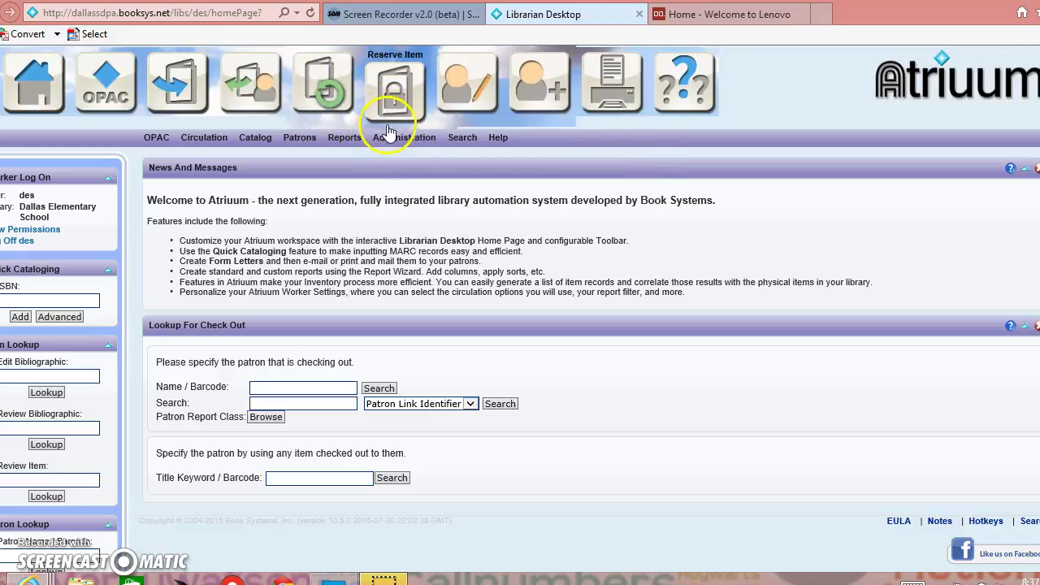
click(394, 91)
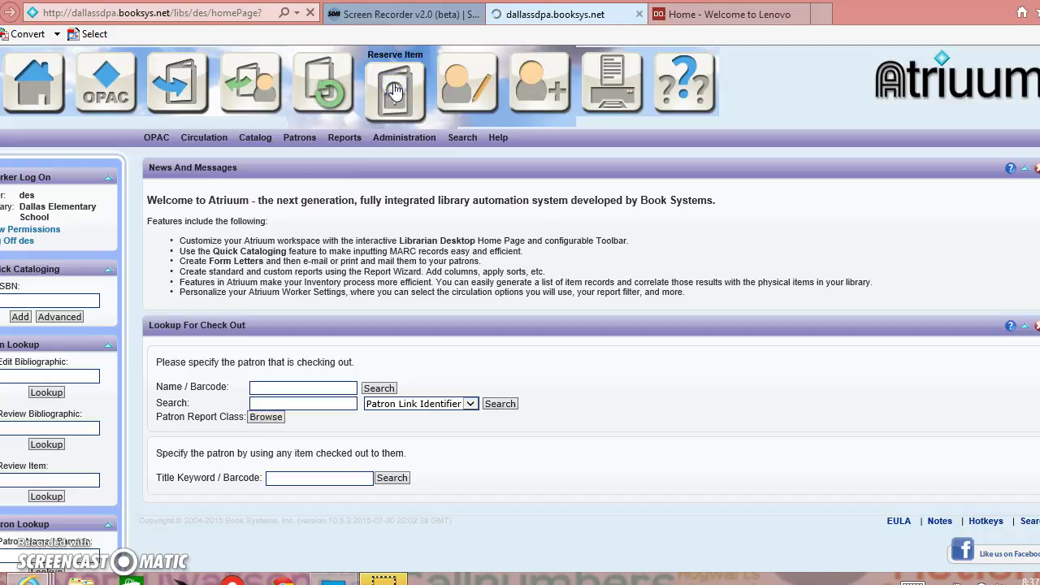
- Look up the patron who is reserving an item by entering the first letters of the patron's last name
click(252, 209)
text(dhr)
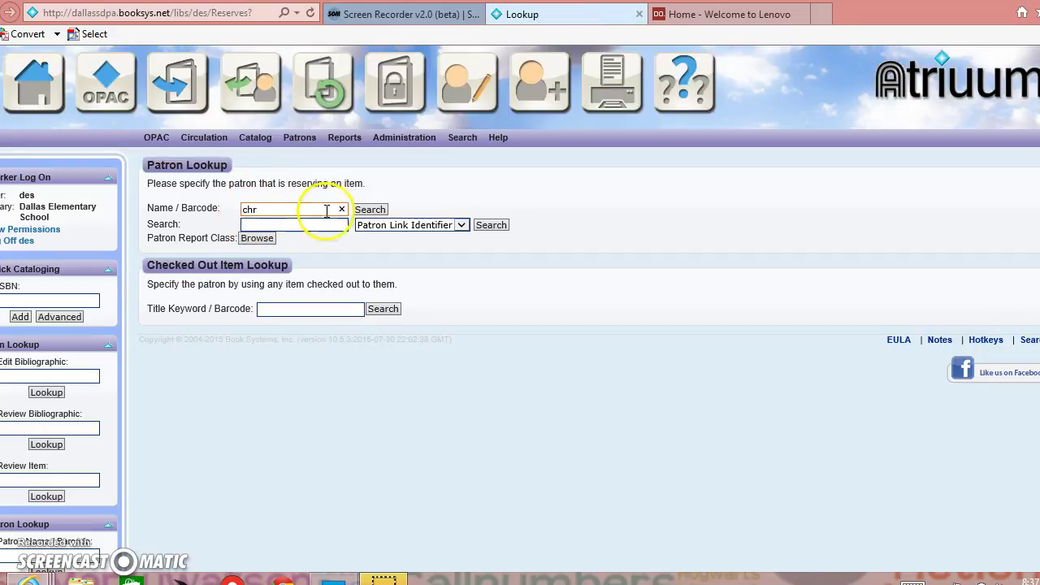
right_click(362, 214)
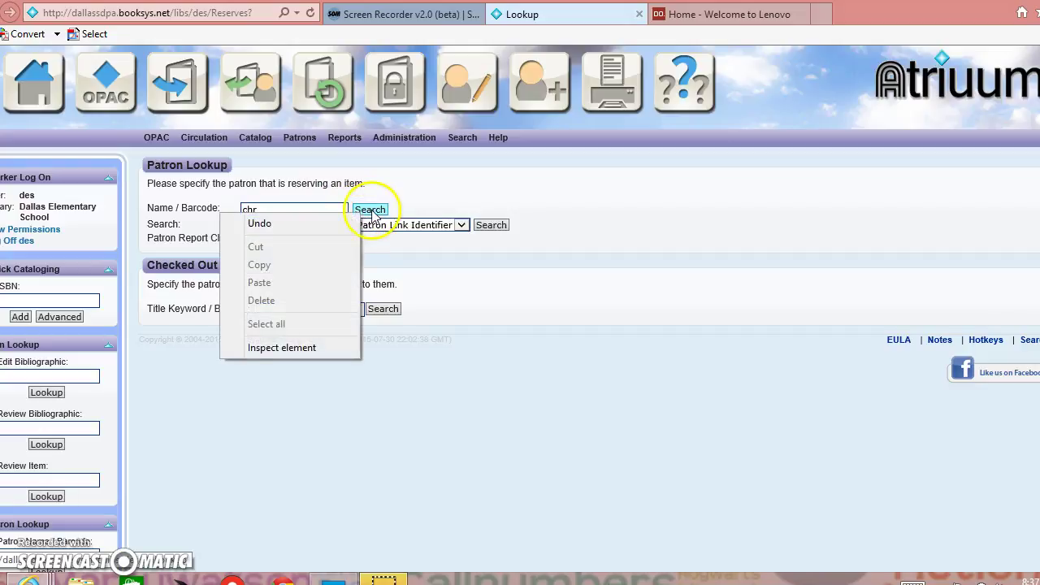
click(370, 210)
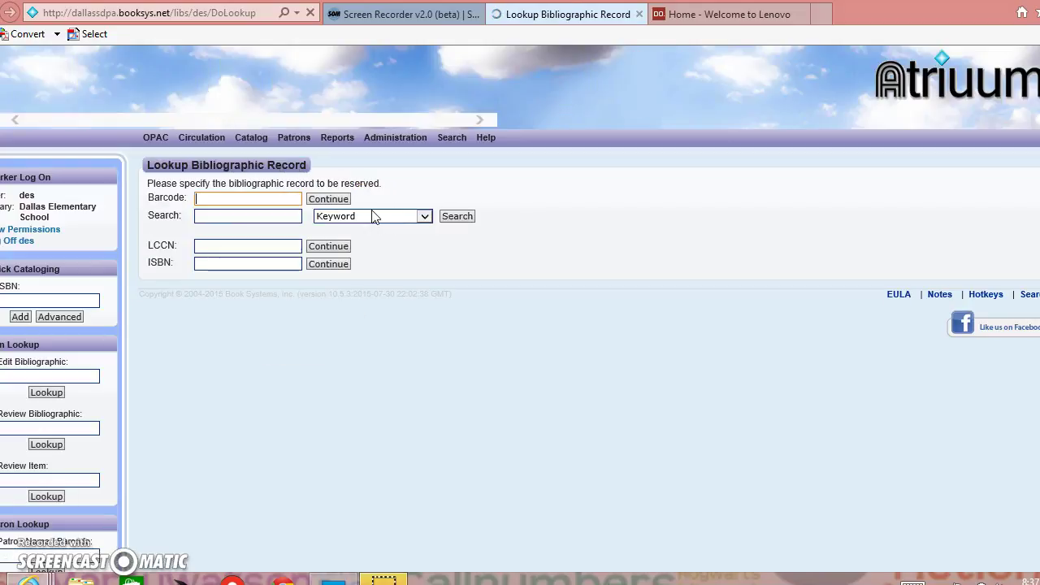
- Try to find the book to reserve by entering "the red" as its barcode, and clear the barcode entry
click(250, 199)
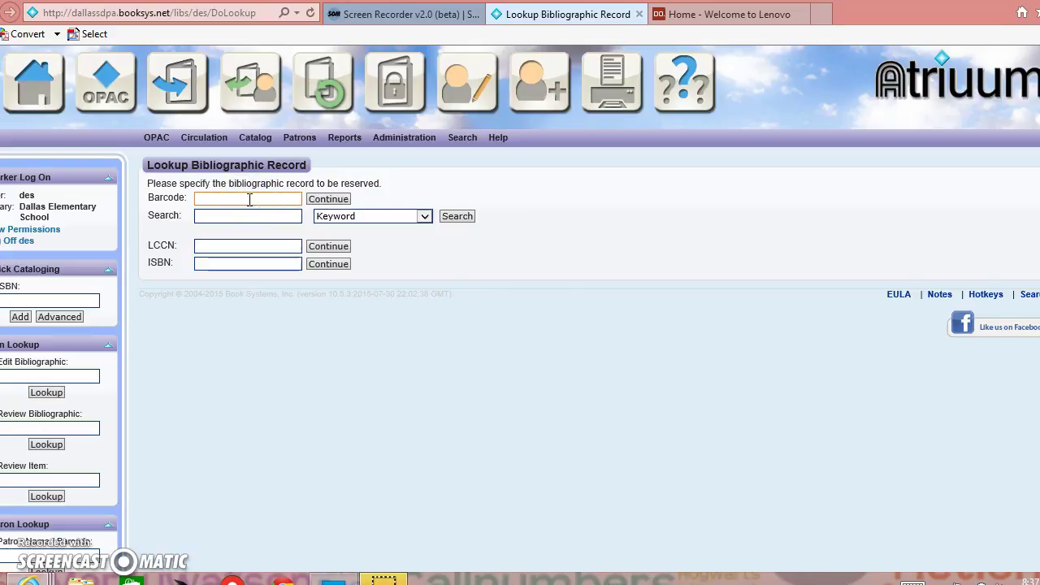
text(the red)
key(Return)
triple_click(249, 199)
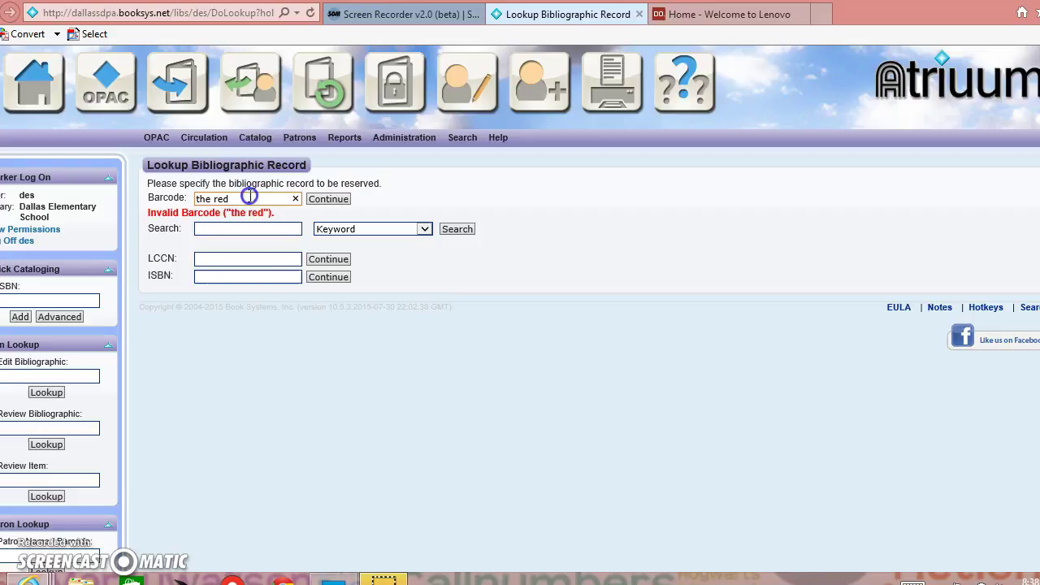
drag(213, 199, 166, 199)
key(BackSpace)
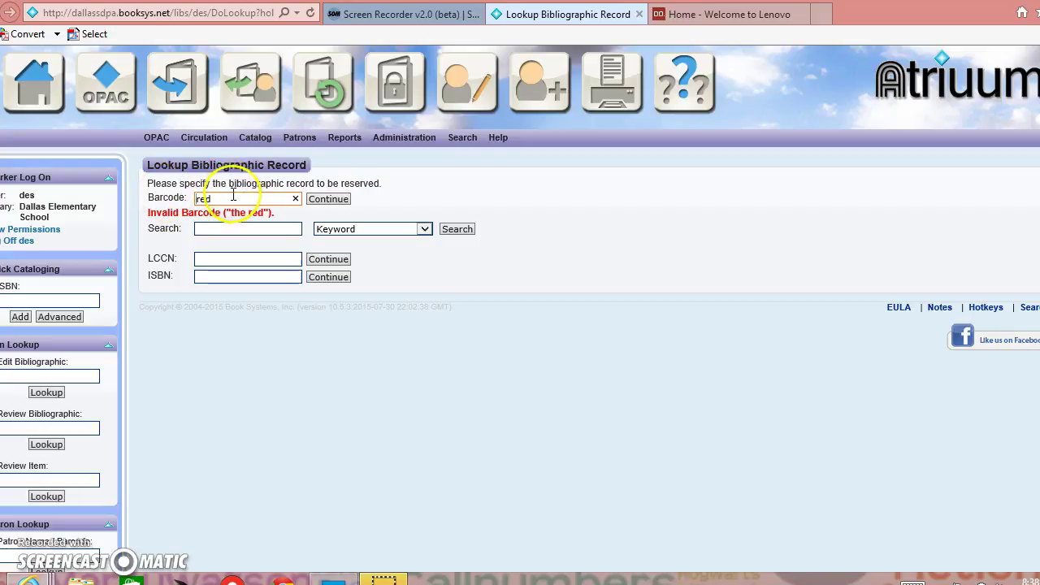
right_click(199, 195)
click(238, 198)
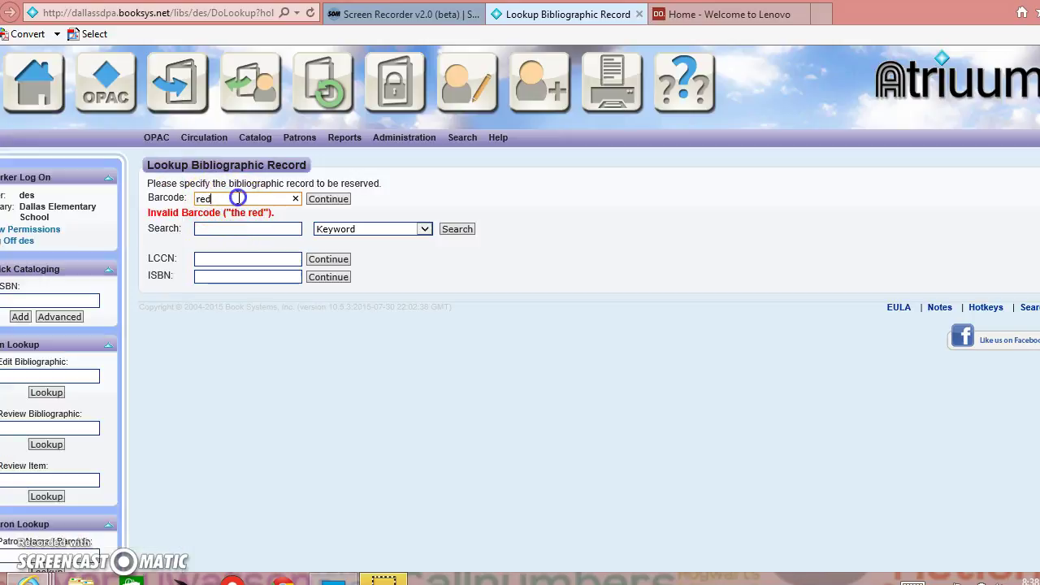
key(BackSpace)
key(BackSpace)
key(BackSpace)
- Run a keyword search for "he red" to find the bibliographic record to reserve
click(254, 229)
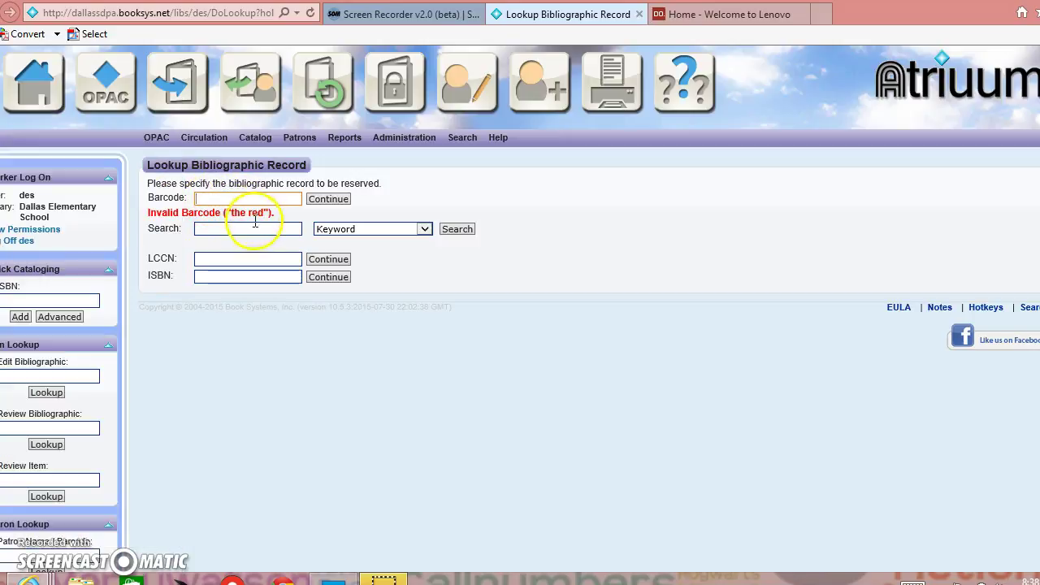
right_click(252, 229)
click(254, 230)
text(he red)
key(Return)
click(197, 228)
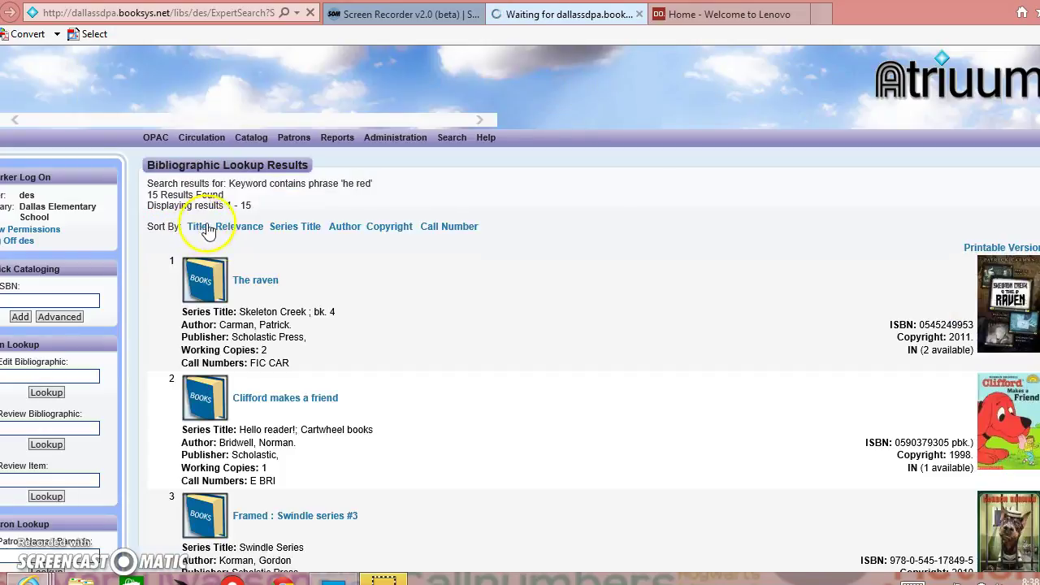
- Choose "Rudolph the Red-Nosed Reindeer" from the lookup results and reserve its copy for the patron
scroll(430, 368, down, 3)
scroll(431, 367, down, 7)
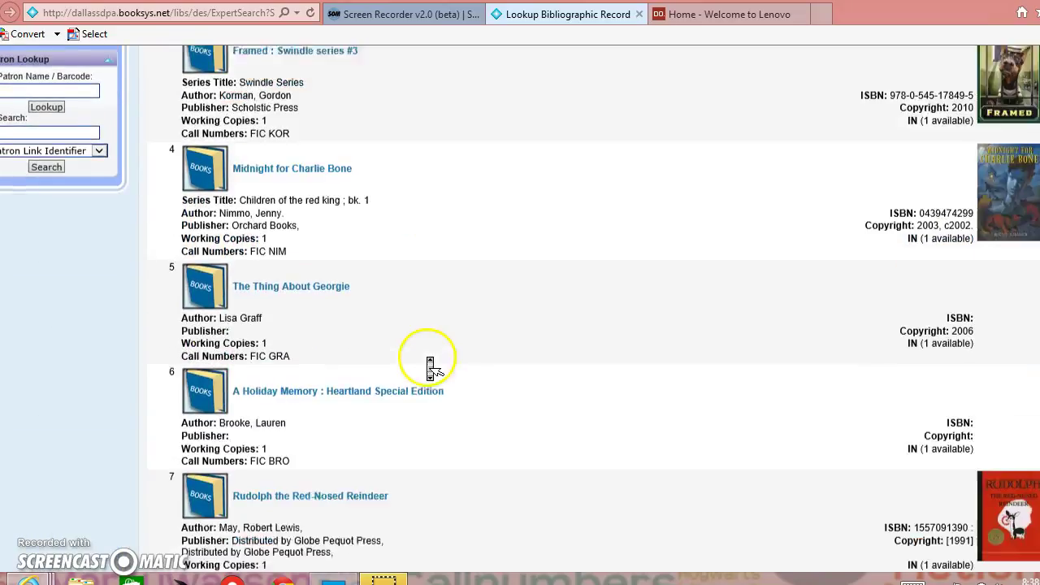
scroll(430, 370, up, 3)
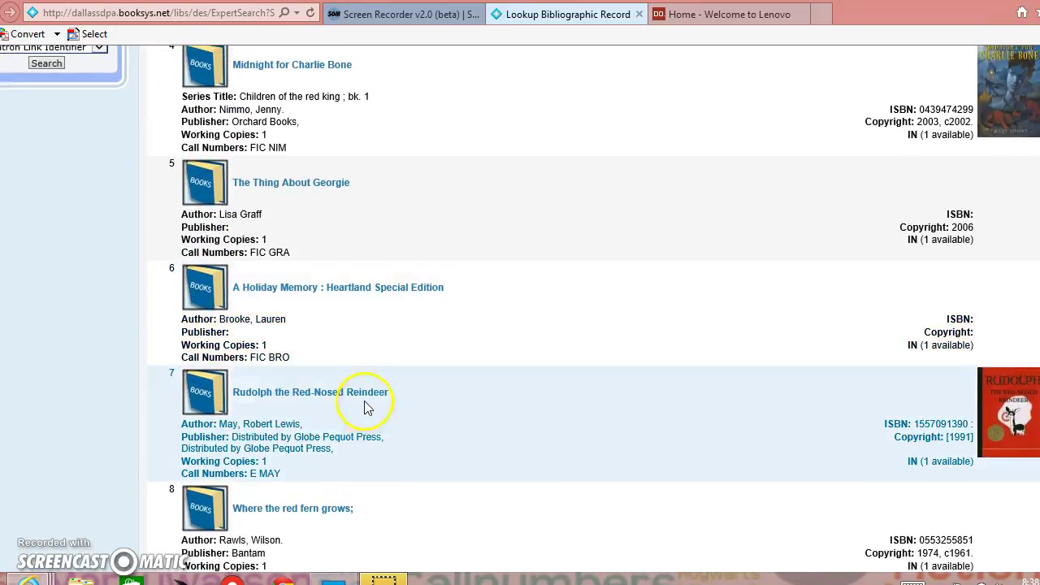
click(364, 399)
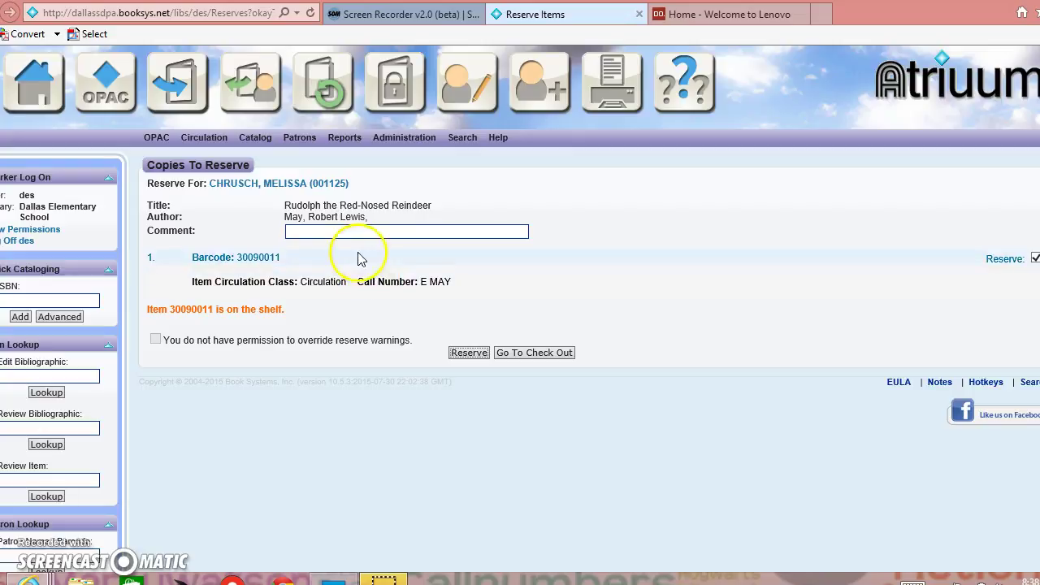
click(457, 356)
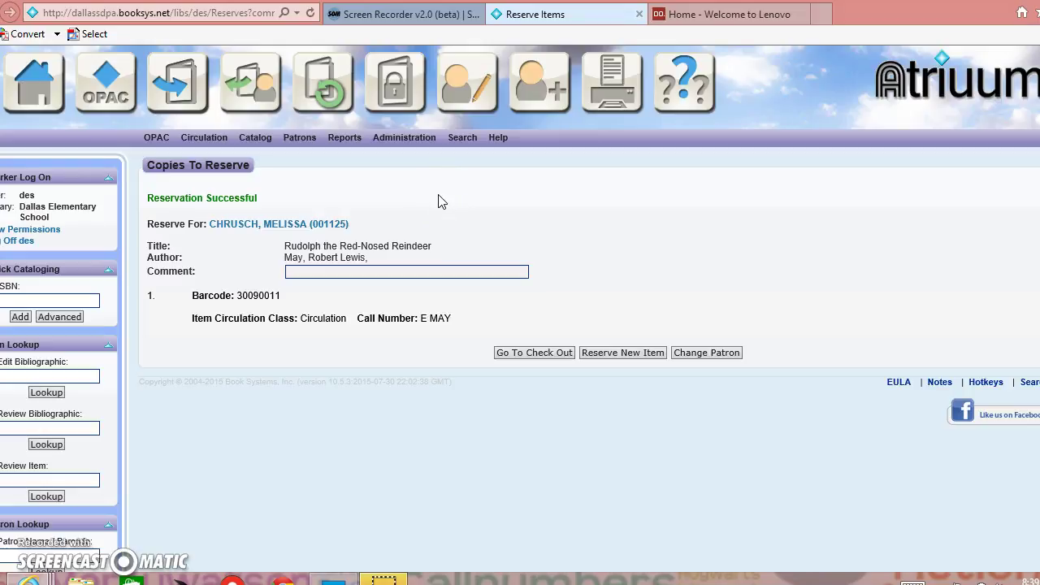
- Return to the Librarian Desktop and open the same patron's check-out record using the first letters of the last name
click(45, 81)
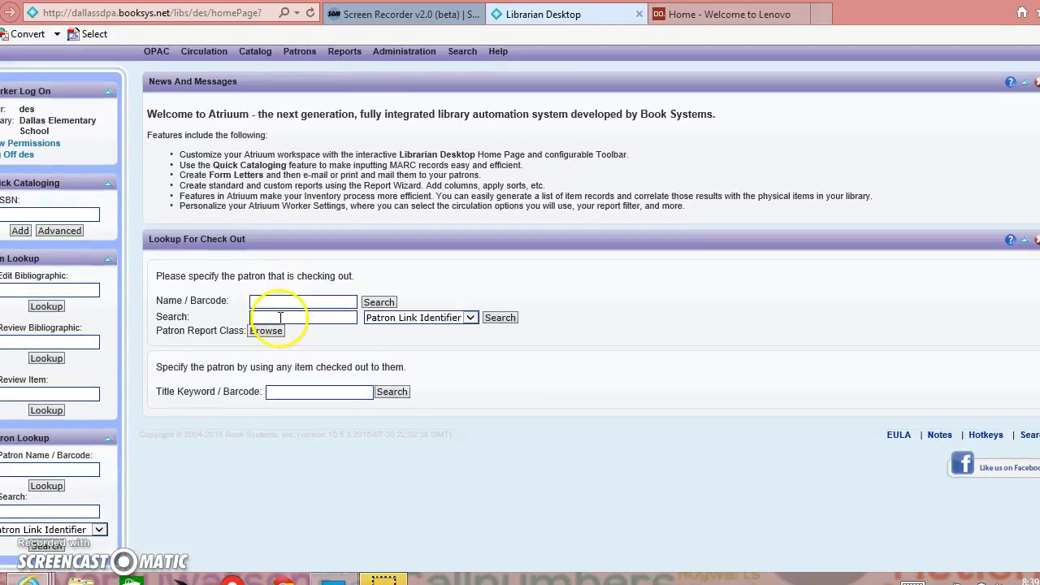
click(282, 390)
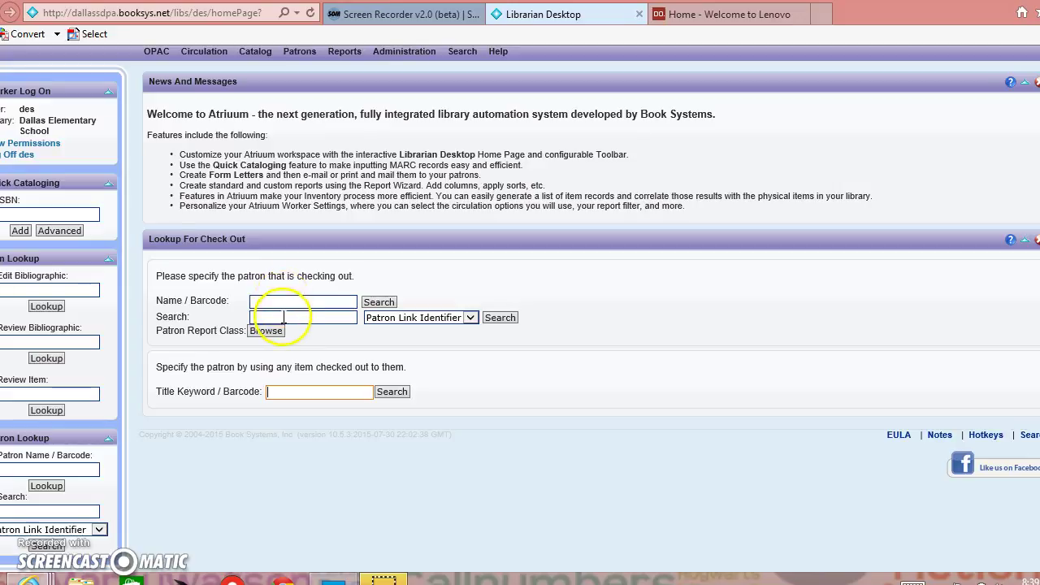
scroll(285, 318, up, 1)
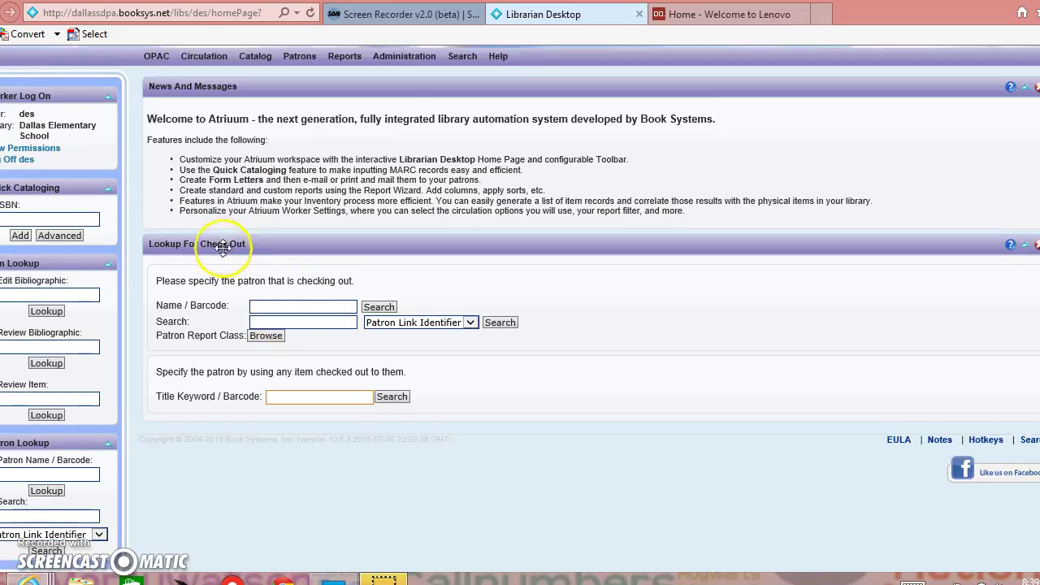
click(264, 305)
text(ch)
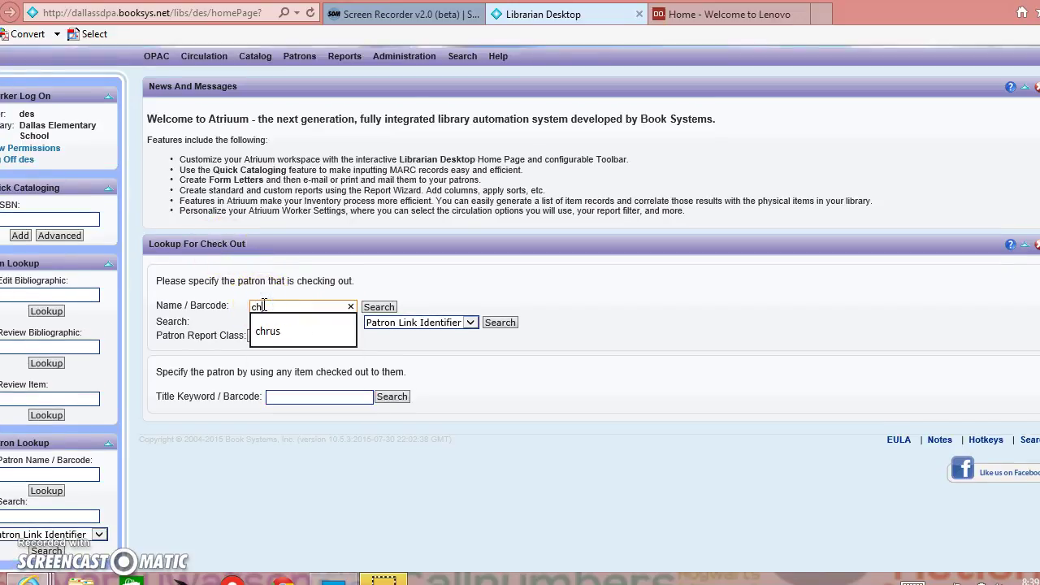
text(r)
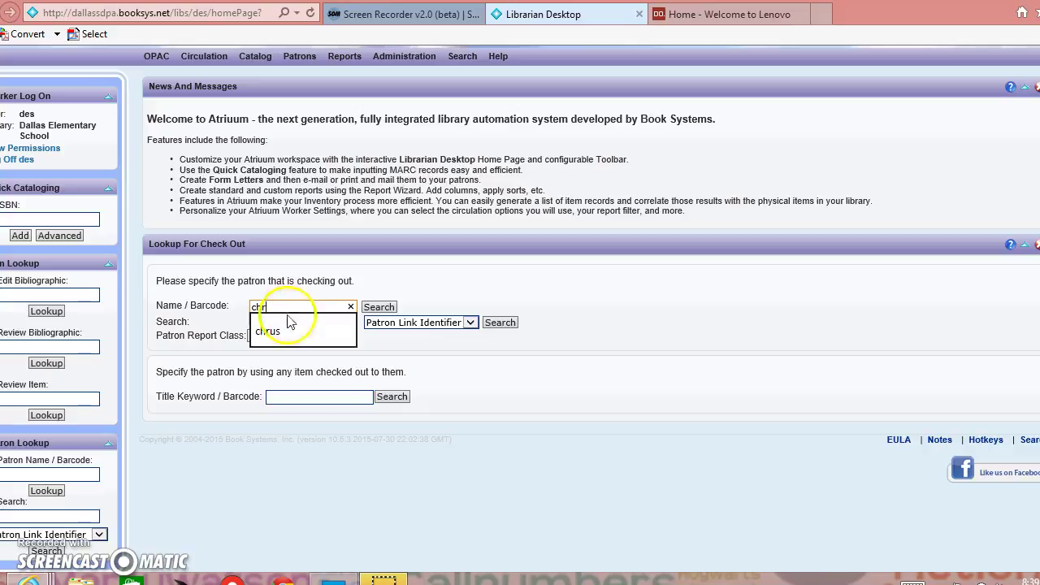
click(380, 306)
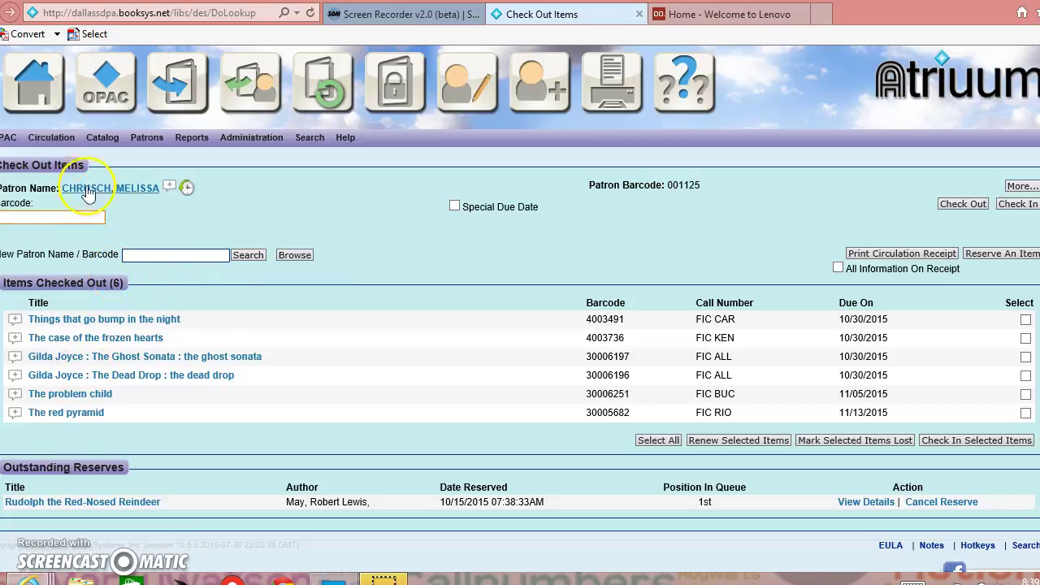
click(77, 215)
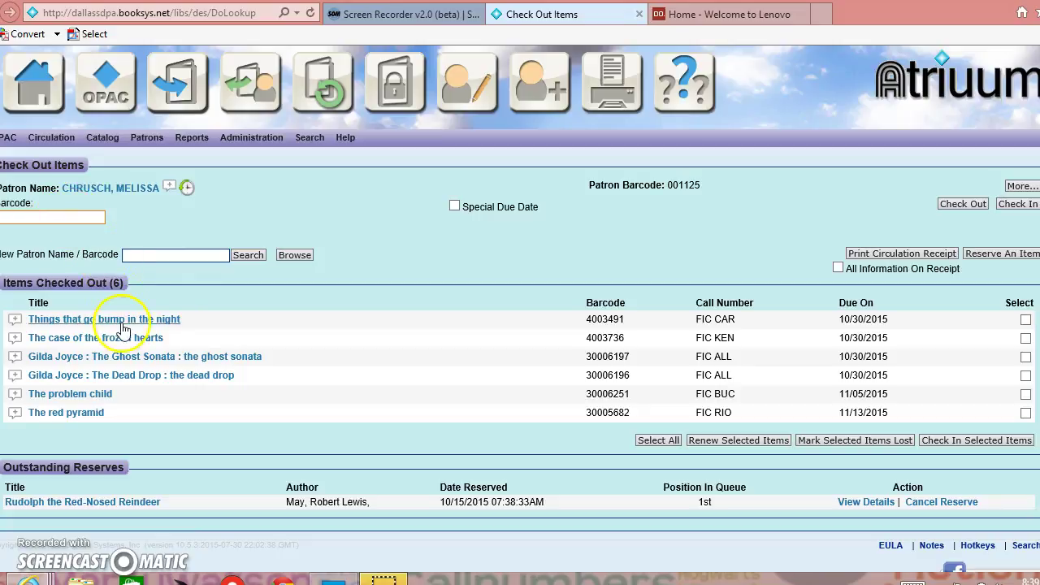
- Go back to the Librarian Desktop and open the Dallas Elementary School OPAC, finishing on the catalog page
click(49, 88)
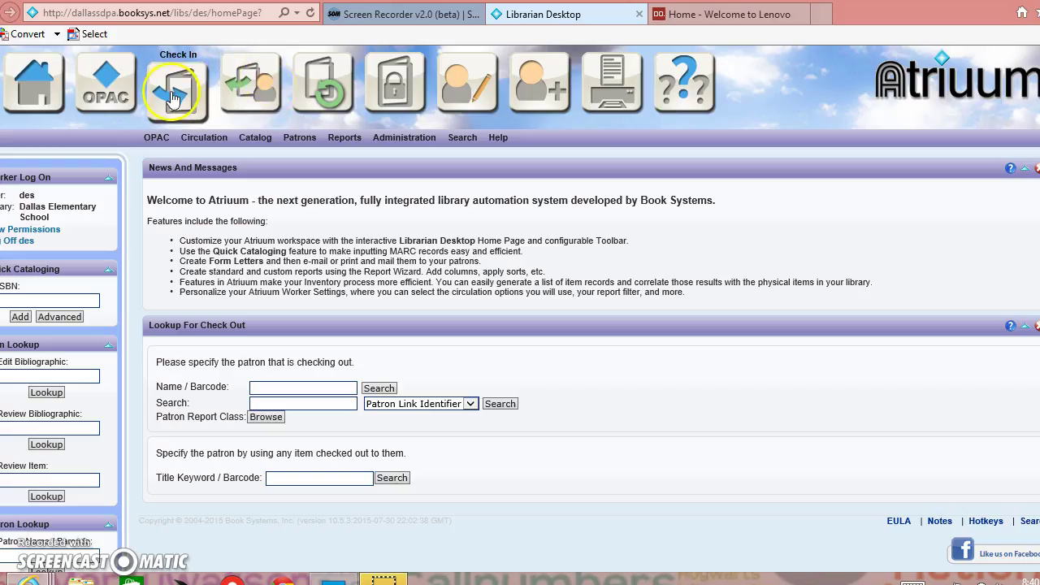
click(112, 89)
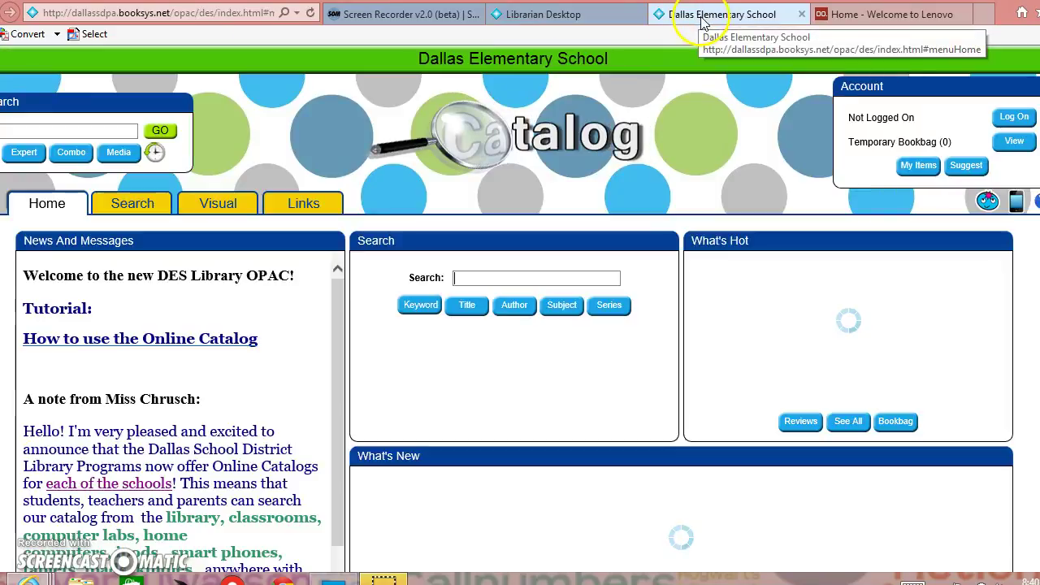
click(578, 15)
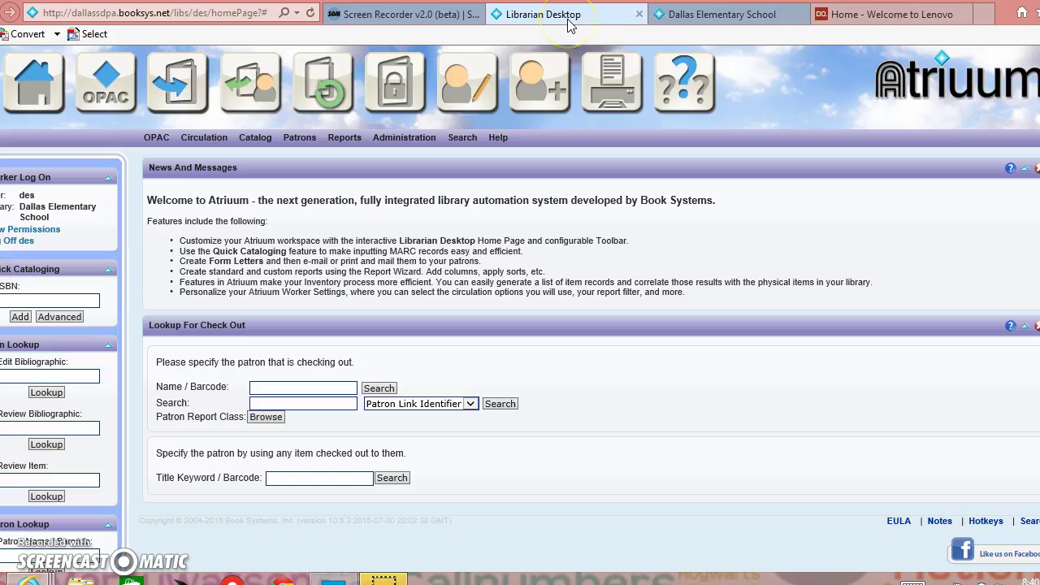
click(701, 17)
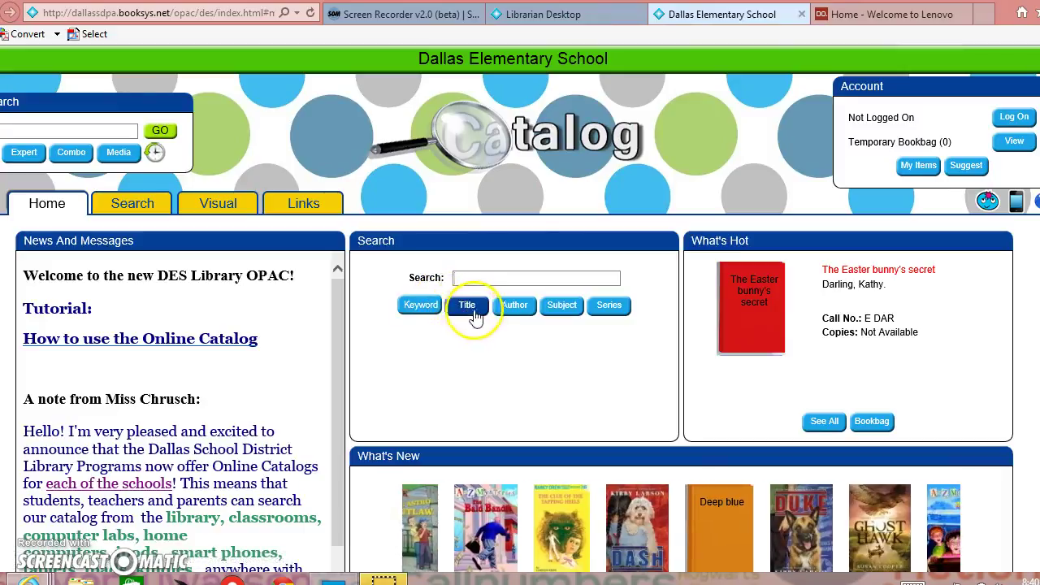
- Search the catalog by title for "The red pyramid", using the suggestion for "the red"
click(487, 282)
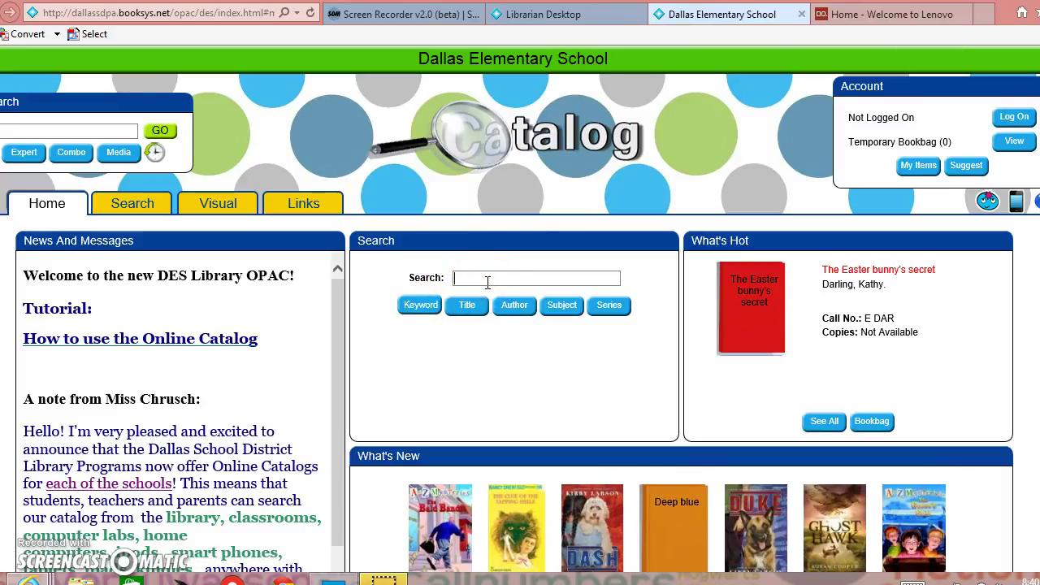
text(the red)
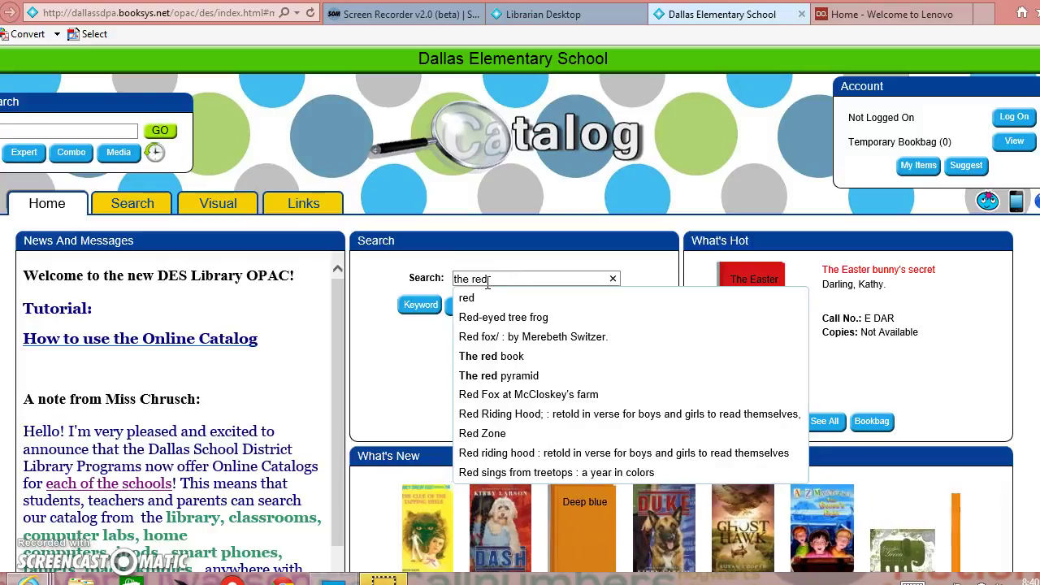
click(490, 375)
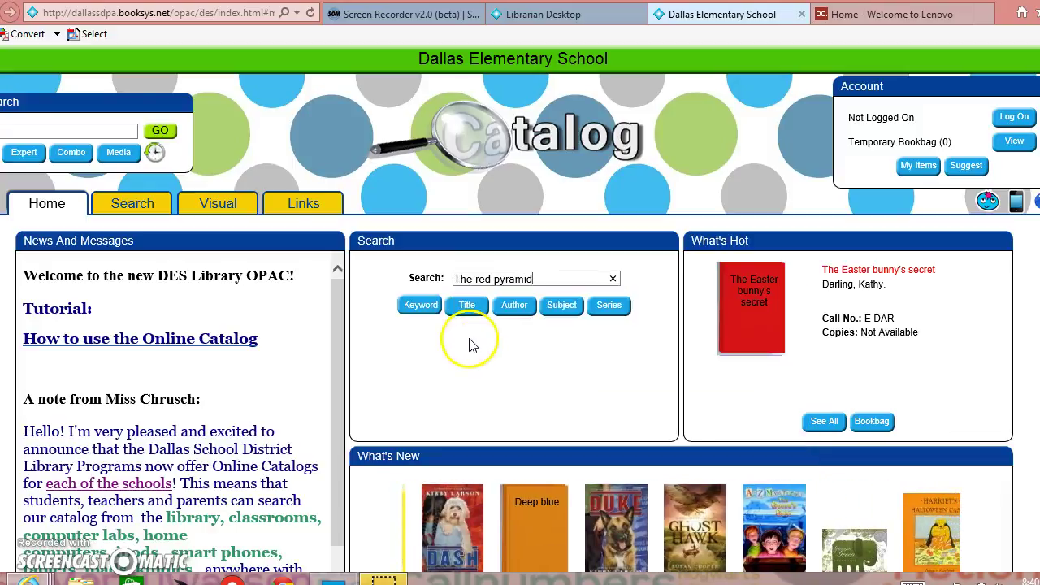
click(468, 312)
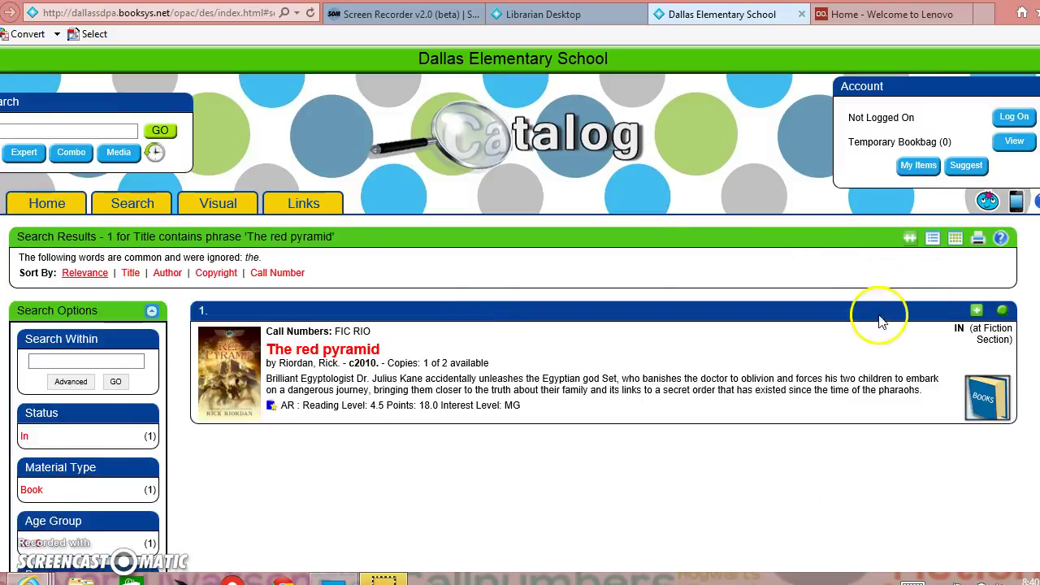
- Highlight the call number and the shelf location in the search result for "The red pyramid"
click(364, 333)
drag(364, 332, 333, 331)
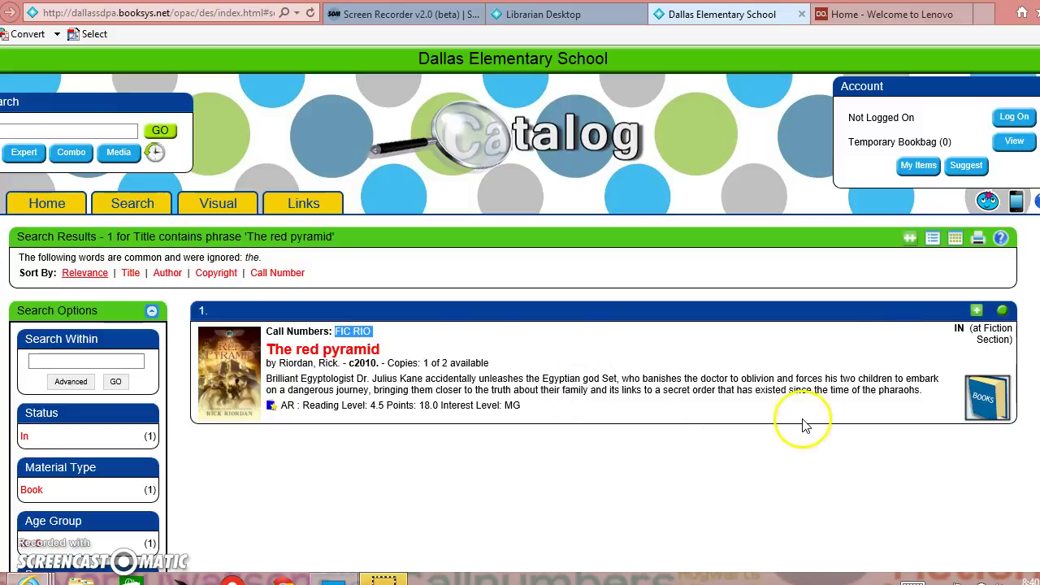
drag(974, 327, 990, 342)
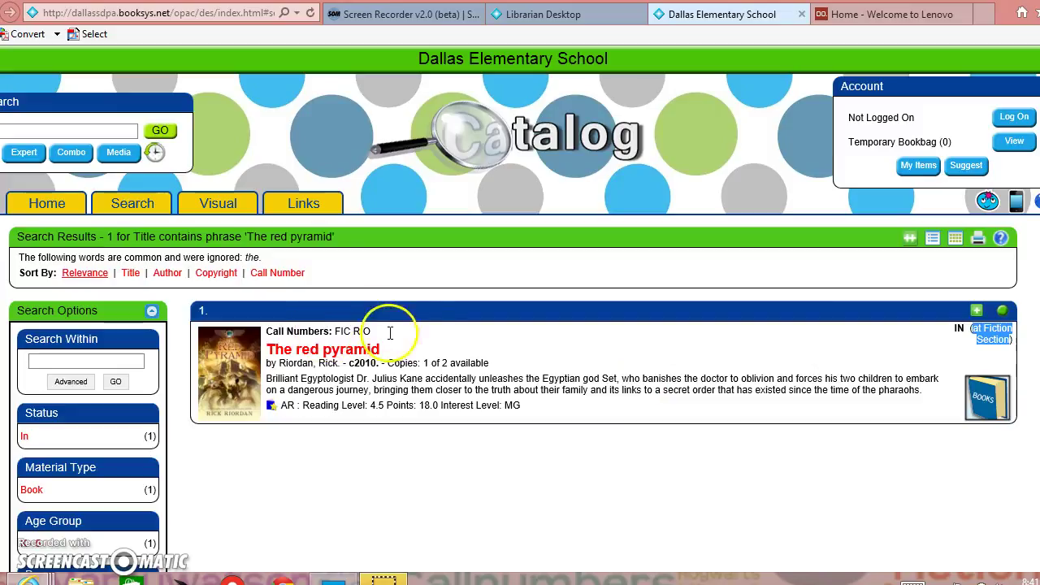
drag(373, 330, 315, 334)
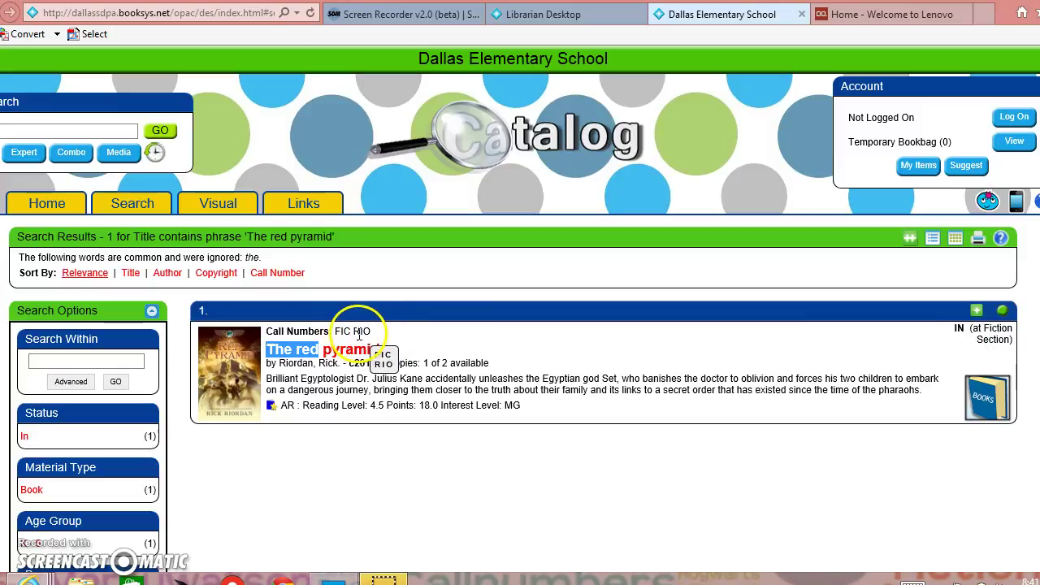
- Switch back to the Librarian Desktop and look over its toolbar functions and lookup panels
click(517, 15)
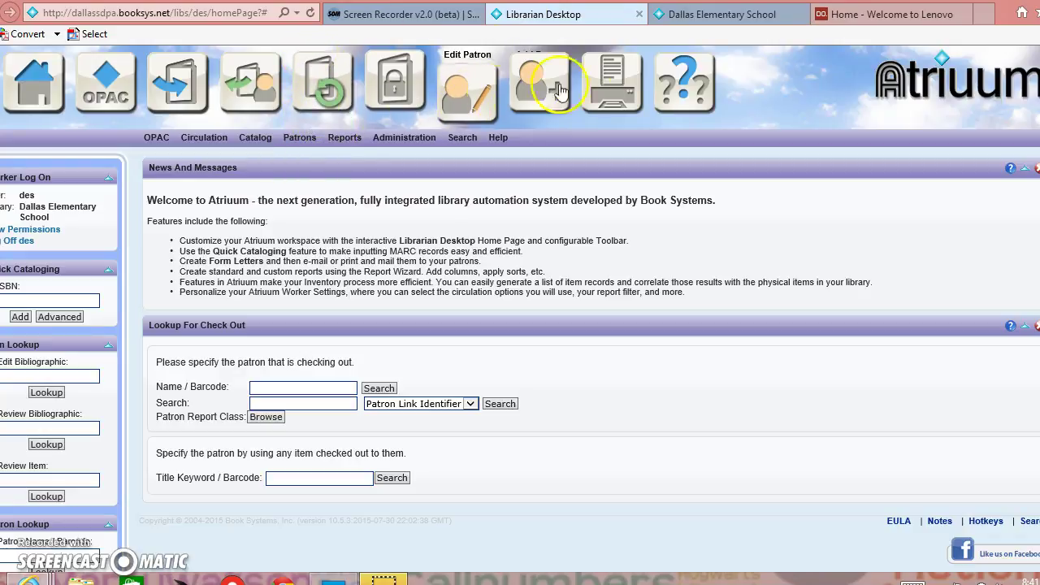
click(601, 99)
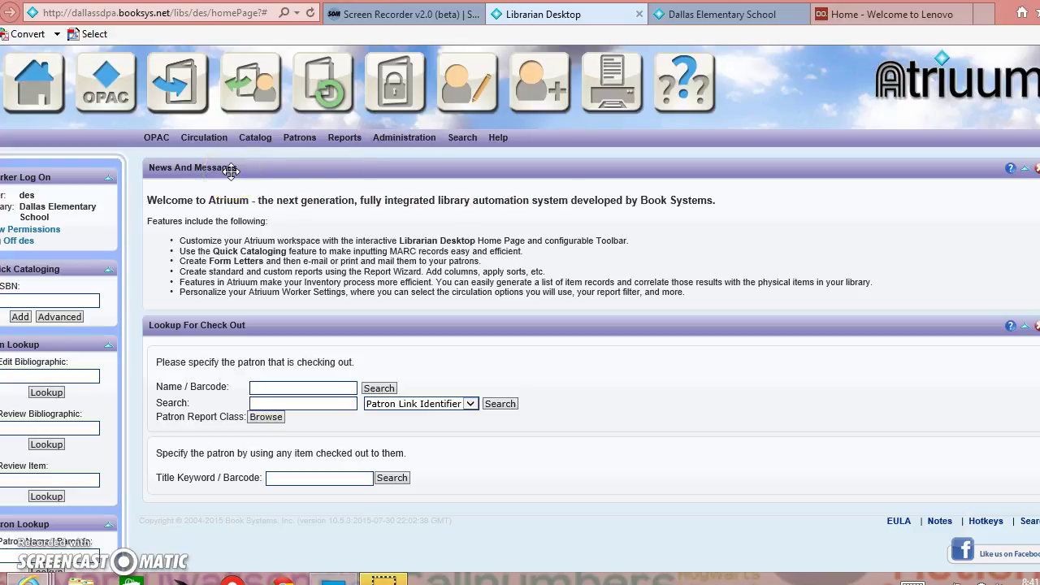
scroll(70, 478, down, 2)
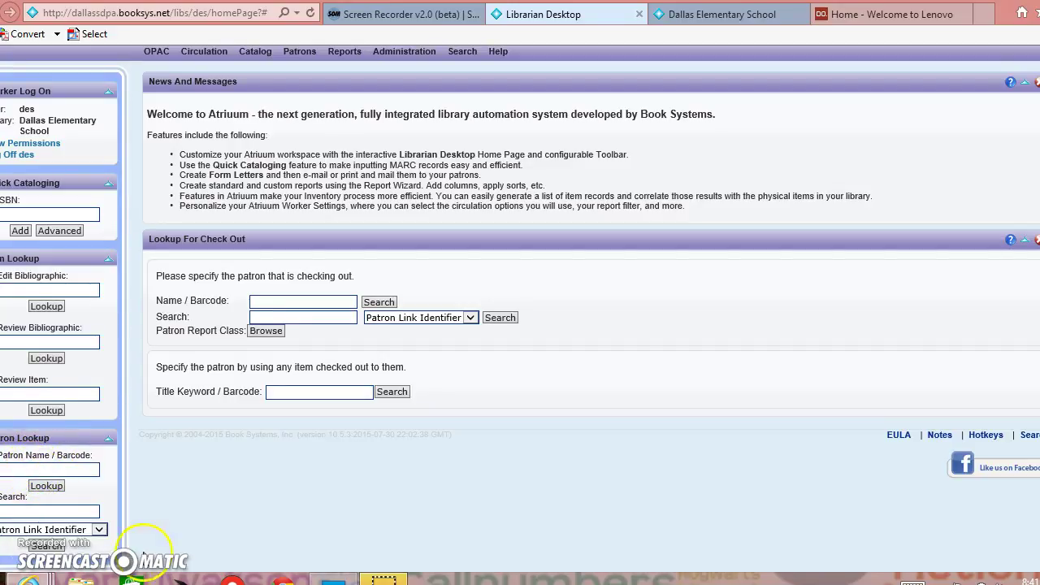
scroll(338, 323, up, 2)
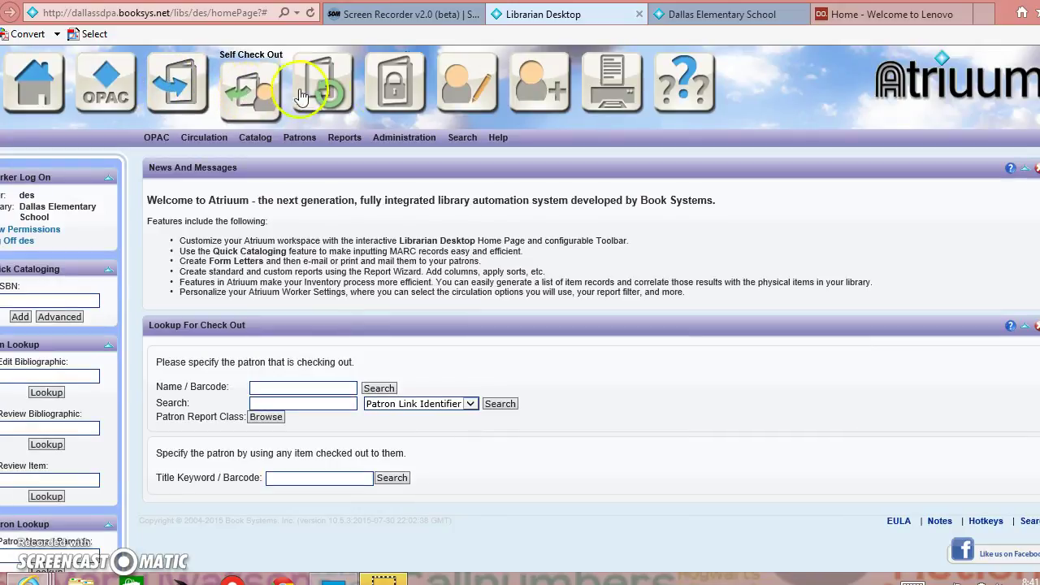
- Open the Self Check Out page from the Librarian Desktop
click(395, 101)
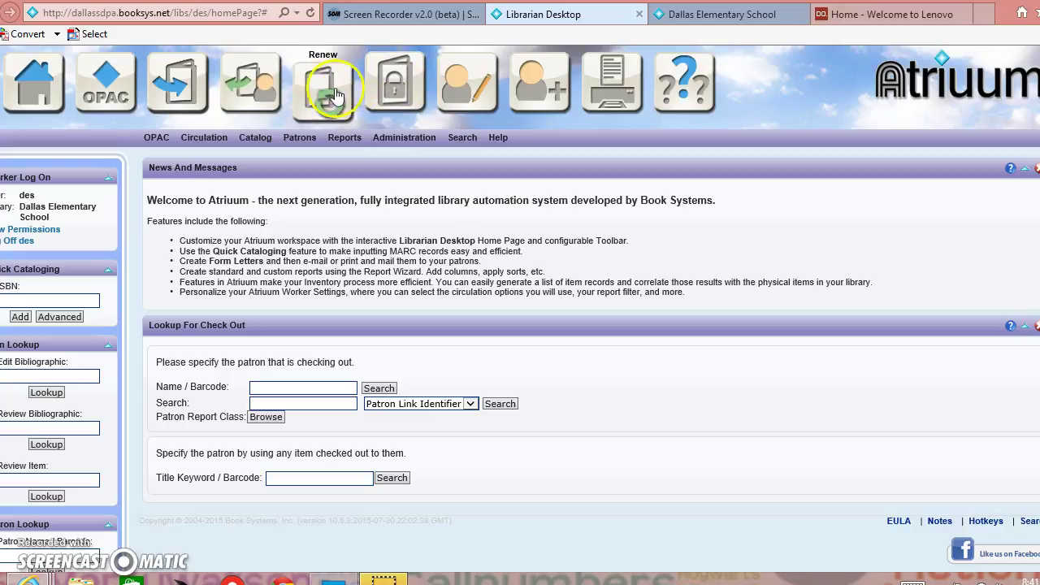
click(281, 90)
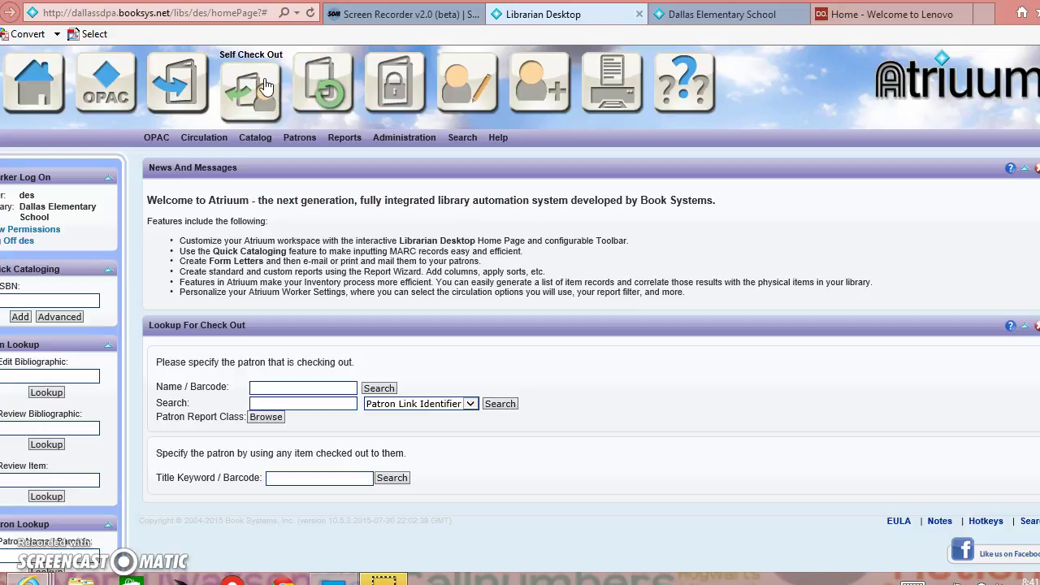
click(264, 87)
click(612, 301)
click(613, 301)
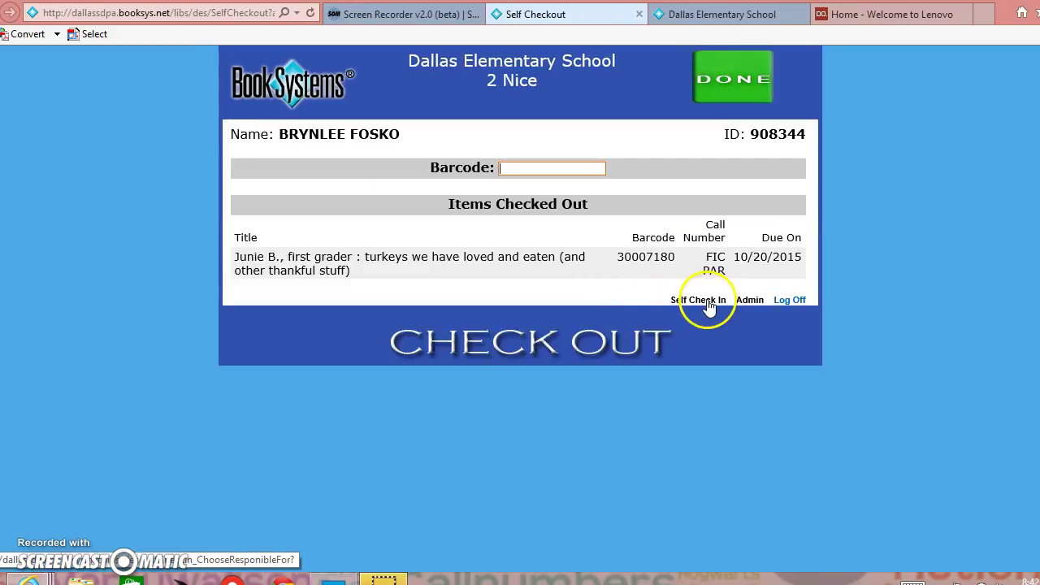
- Switch to the Self Check In page, activate its barcode entry, and return to the Librarian Desktop through Admin
click(708, 303)
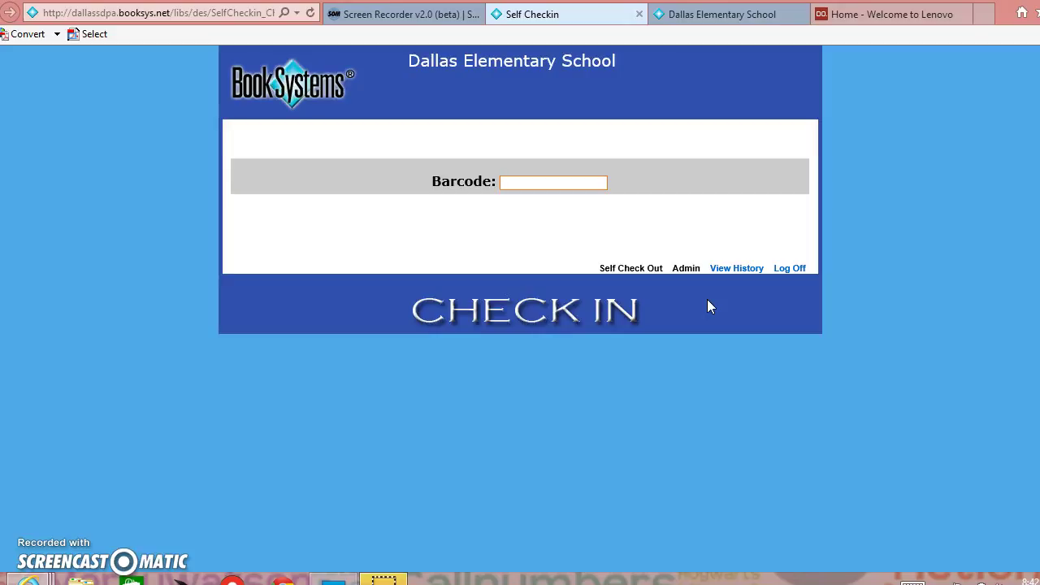
click(505, 182)
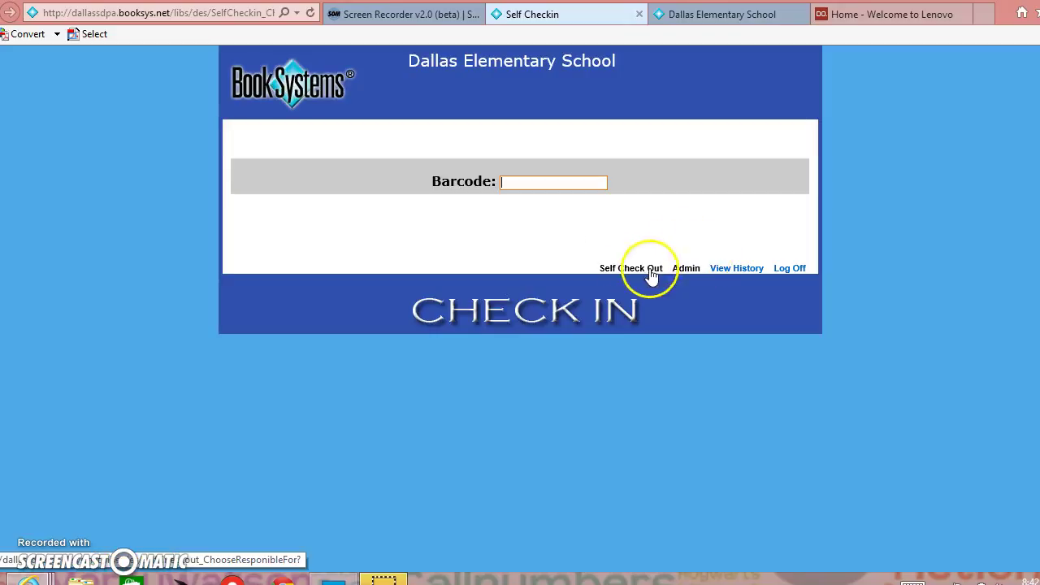
click(690, 268)
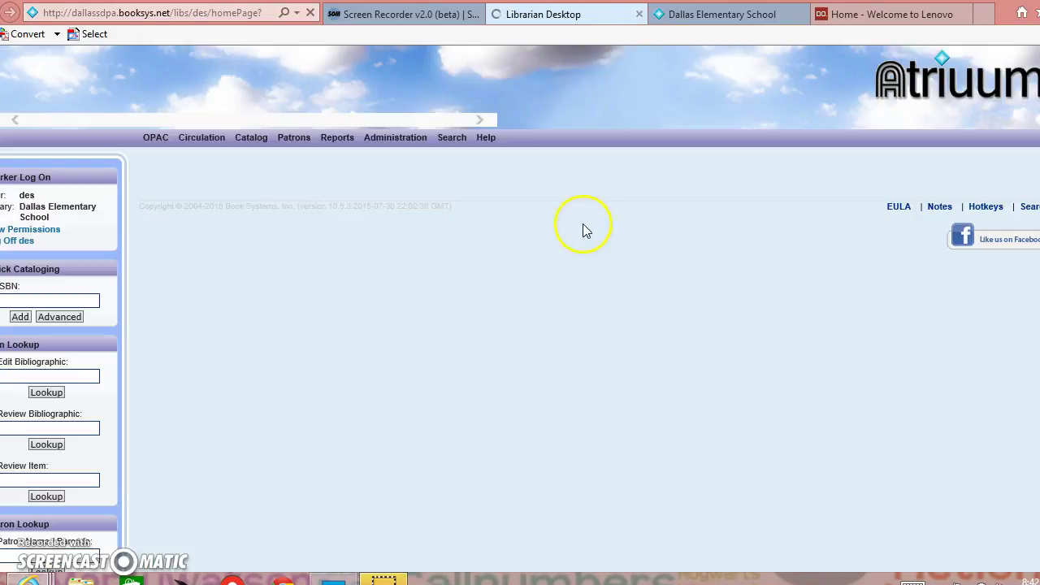
scroll(582, 229, down, 2)
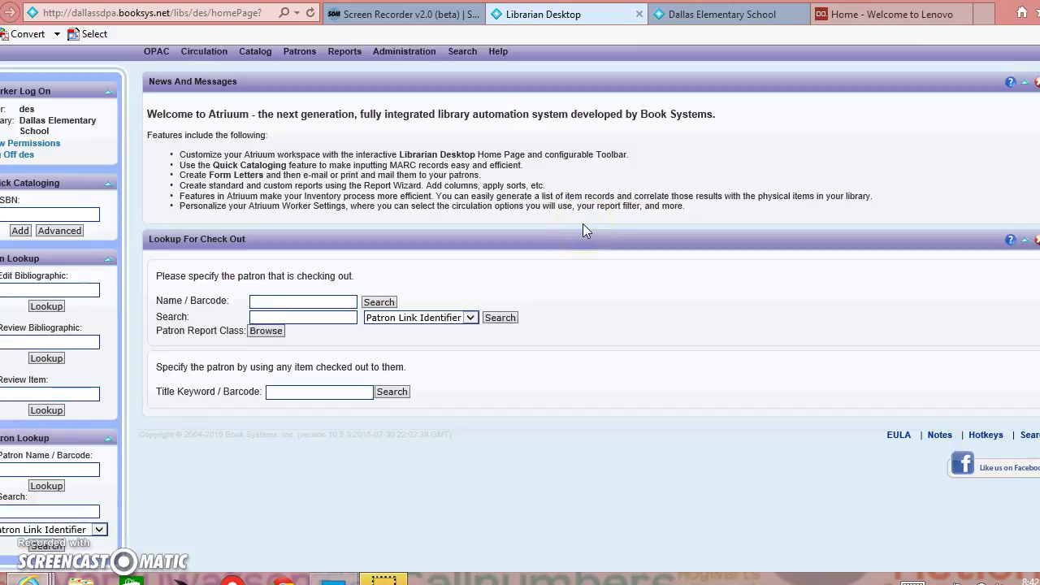
scroll(582, 224, up, 2)
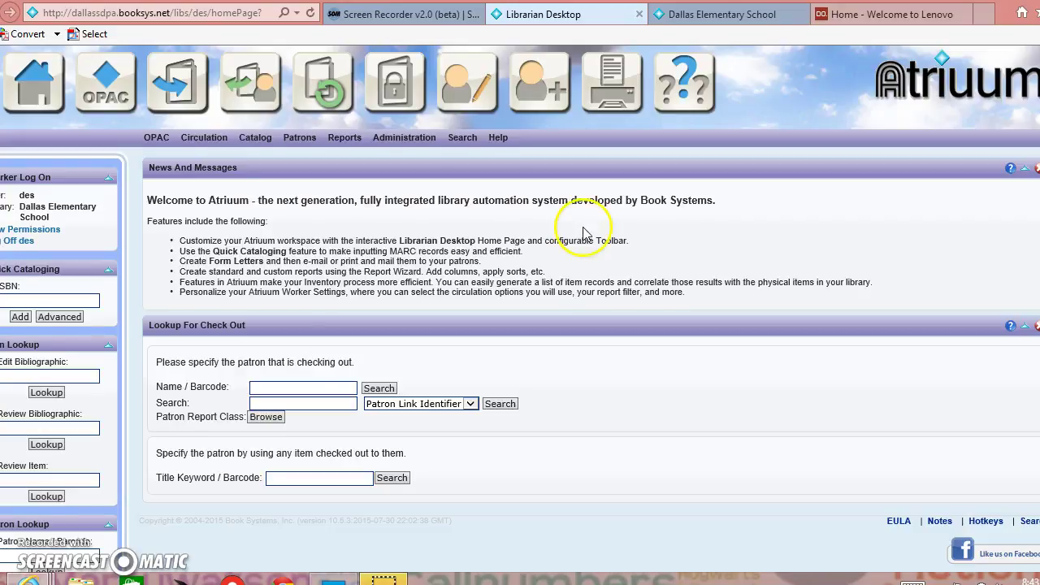
scroll(582, 234, down, 2)
scroll(582, 236, up, 2)
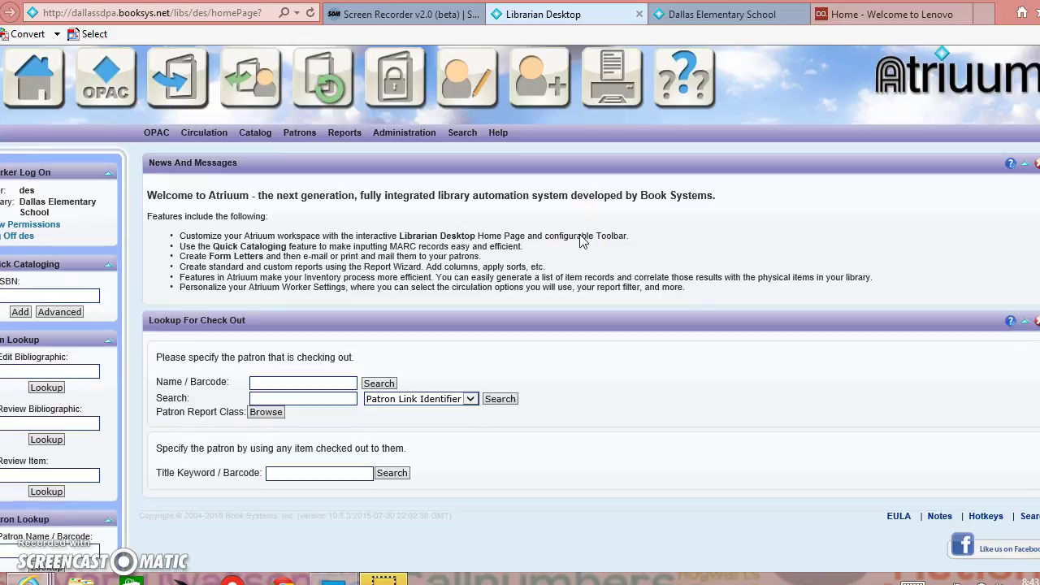
click(559, 252)
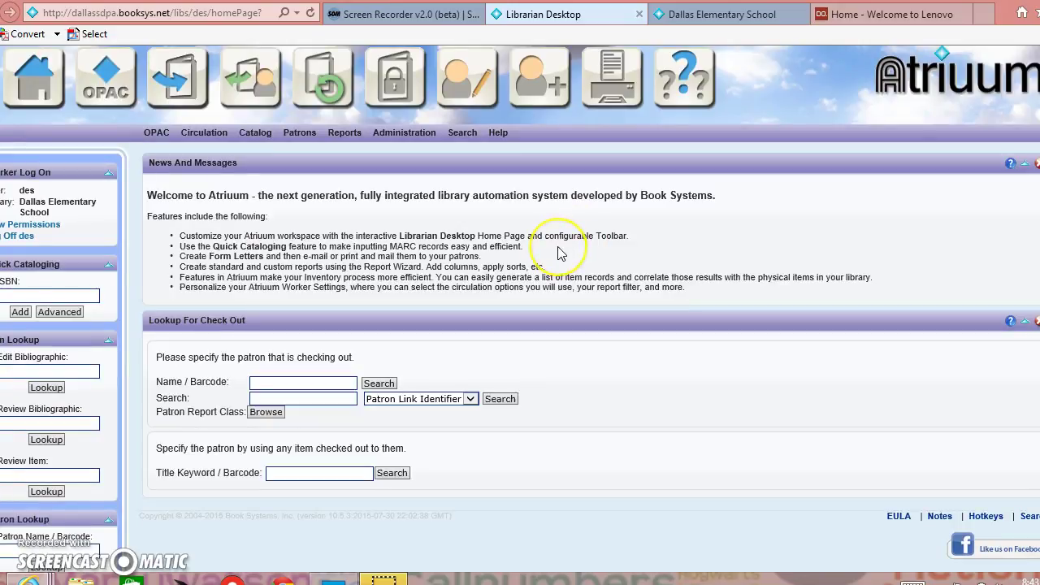
click(556, 265)
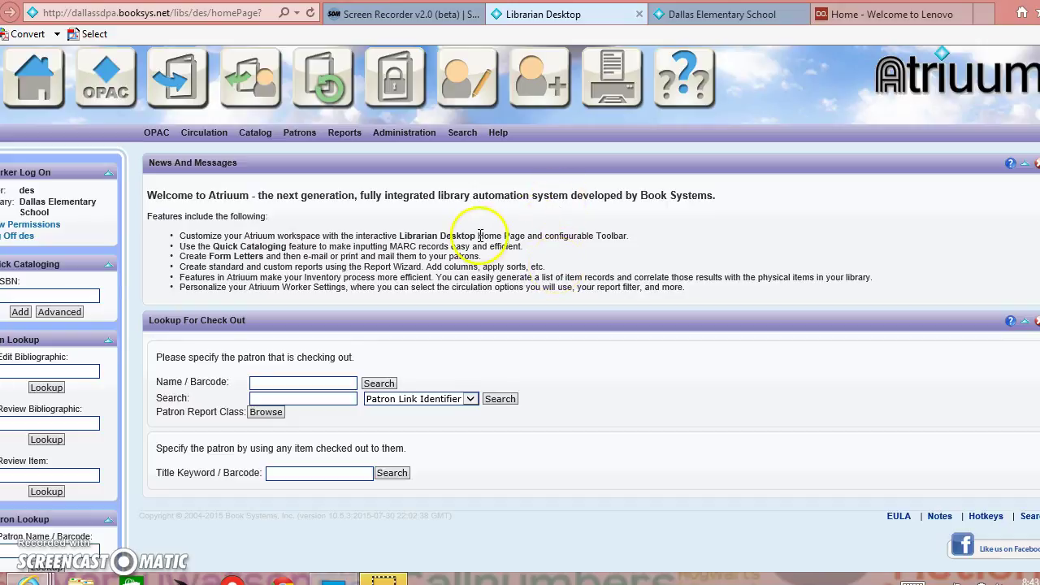
scroll(479, 242, up, 1)
scroll(479, 241, down, 2)
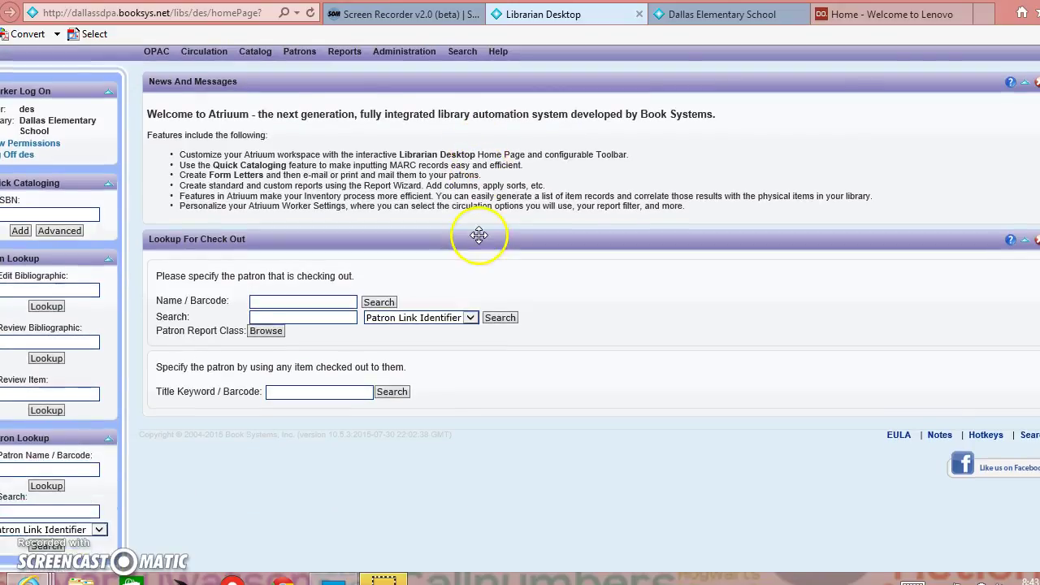
scroll(480, 234, up, 2)
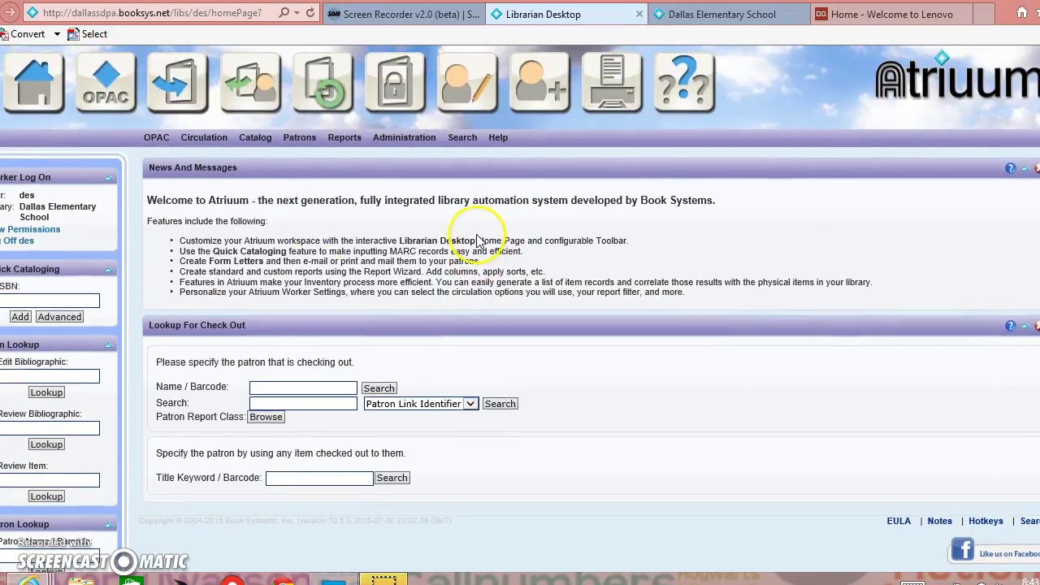